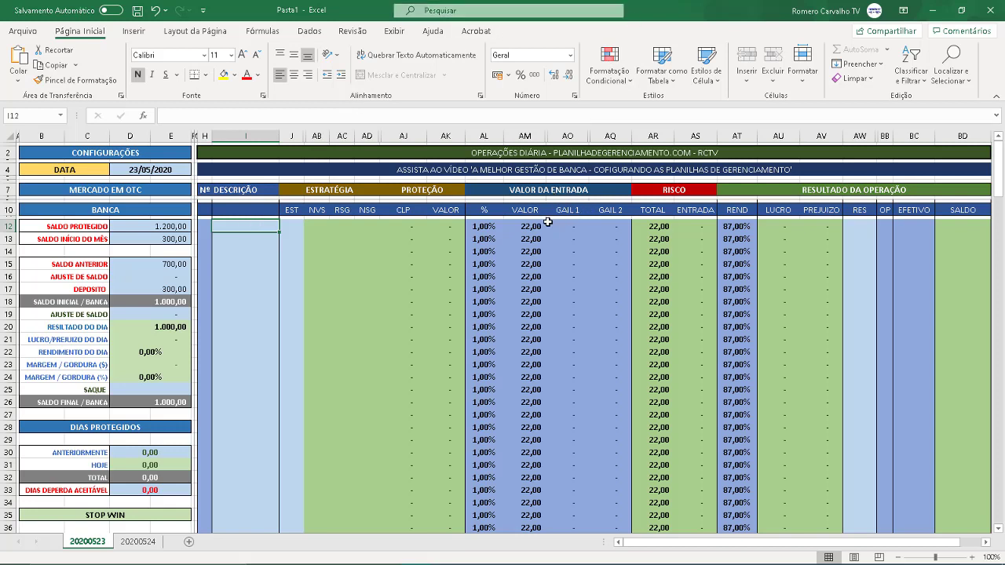
- Set MARTINGALE to 1 in the OPERAÇÕES settings
scroll(291, 230, "down", 15)
left_click(160, 270)
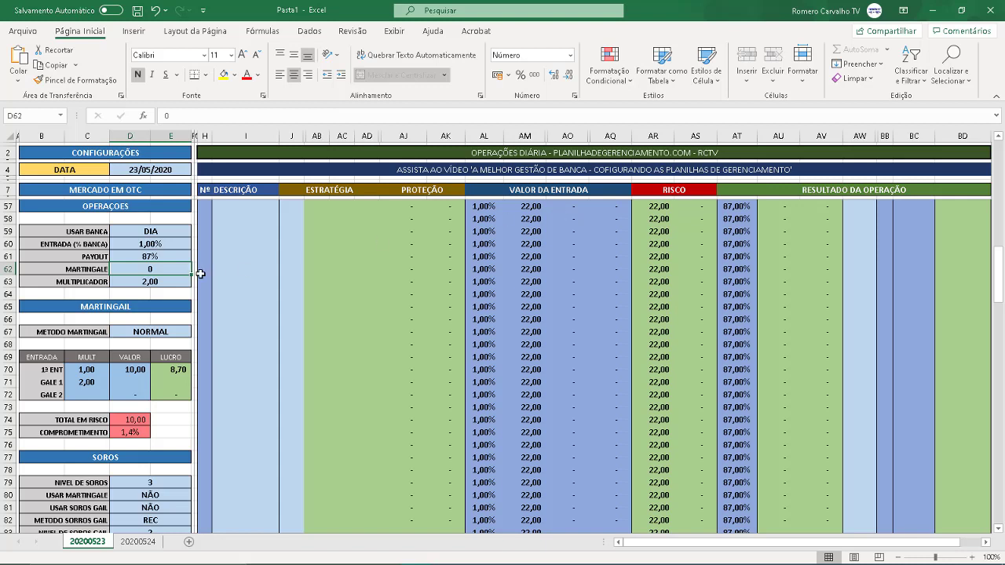
type("1")
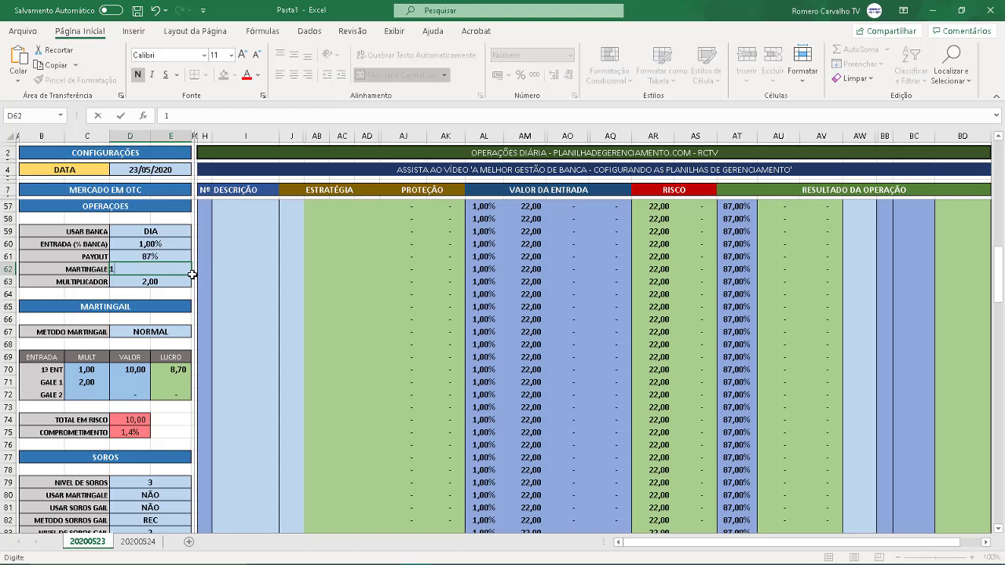
key("ctrl+Return")
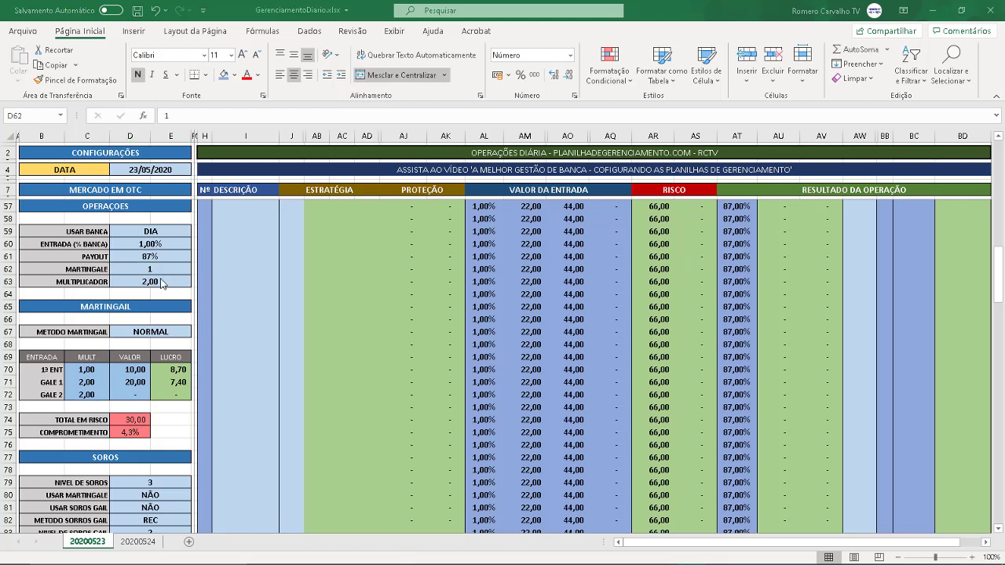
- Check the entry and Gail 1 amounts in row 57 and set MULTIPLICADOR to 2,3
left_click(169, 281)
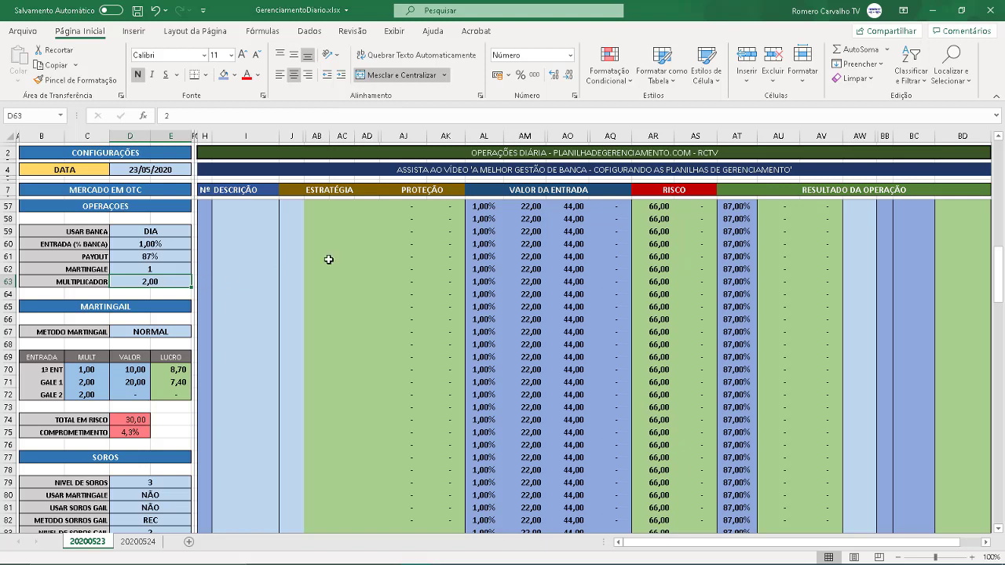
left_click(538, 206)
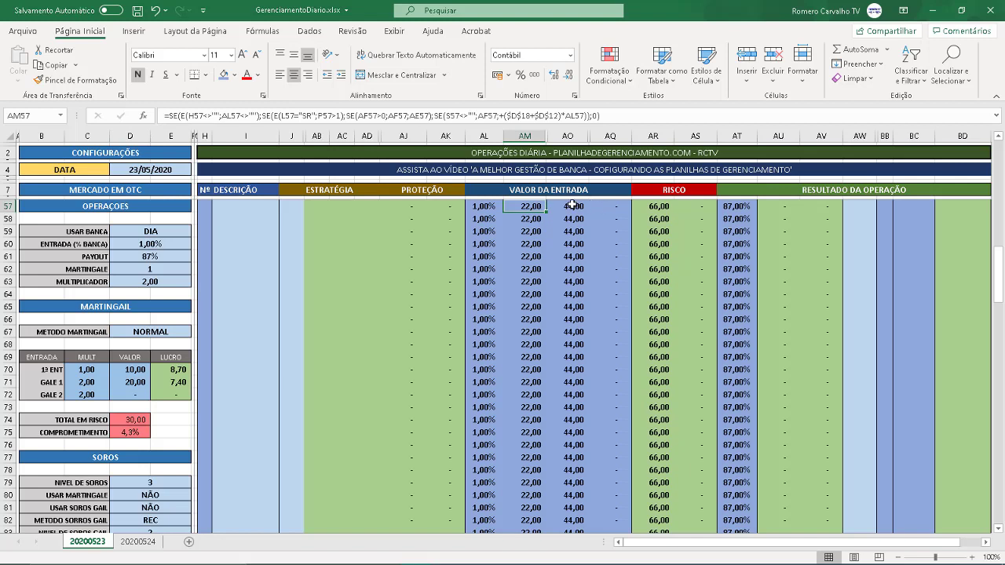
left_click(572, 206)
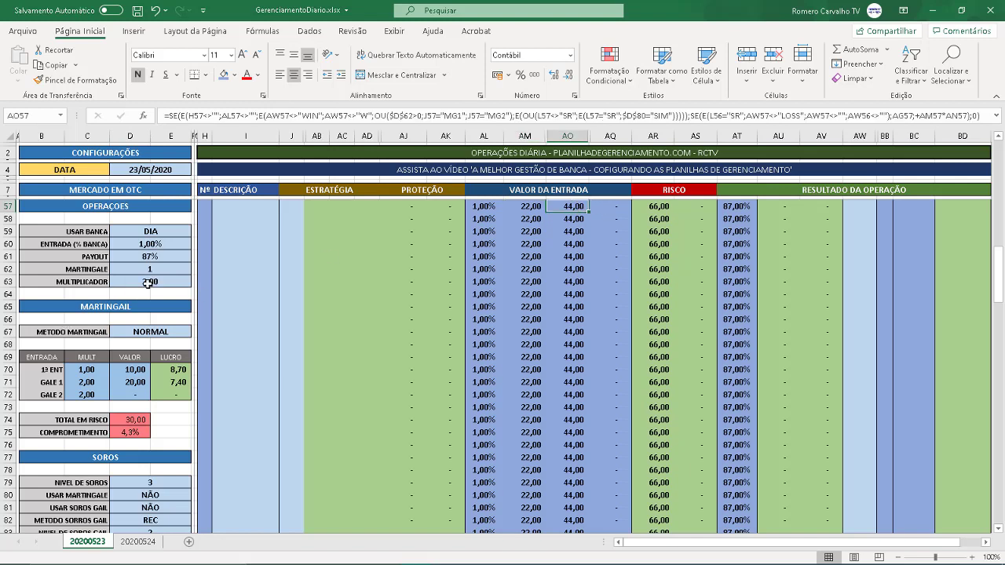
left_click(148, 284)
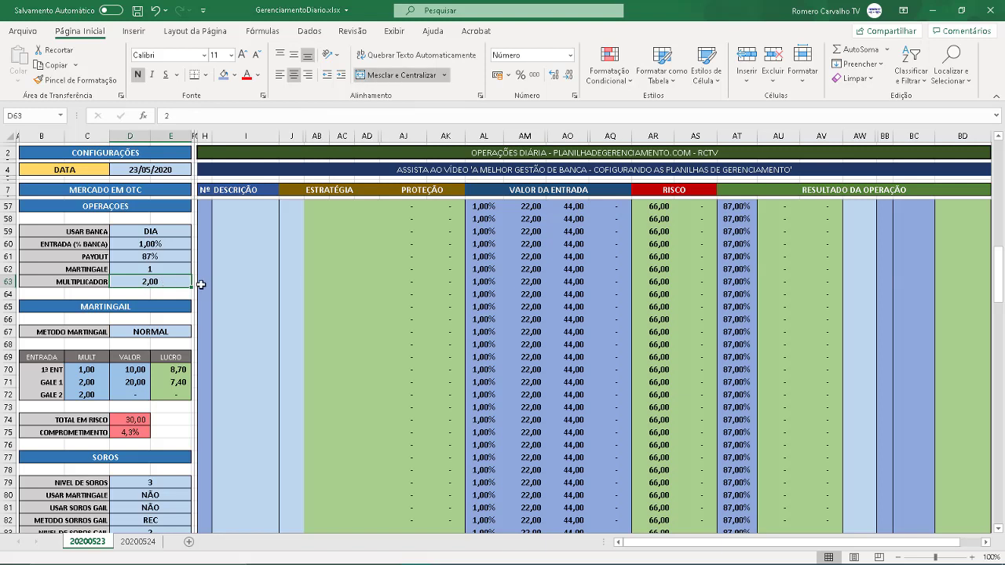
type("2,3")
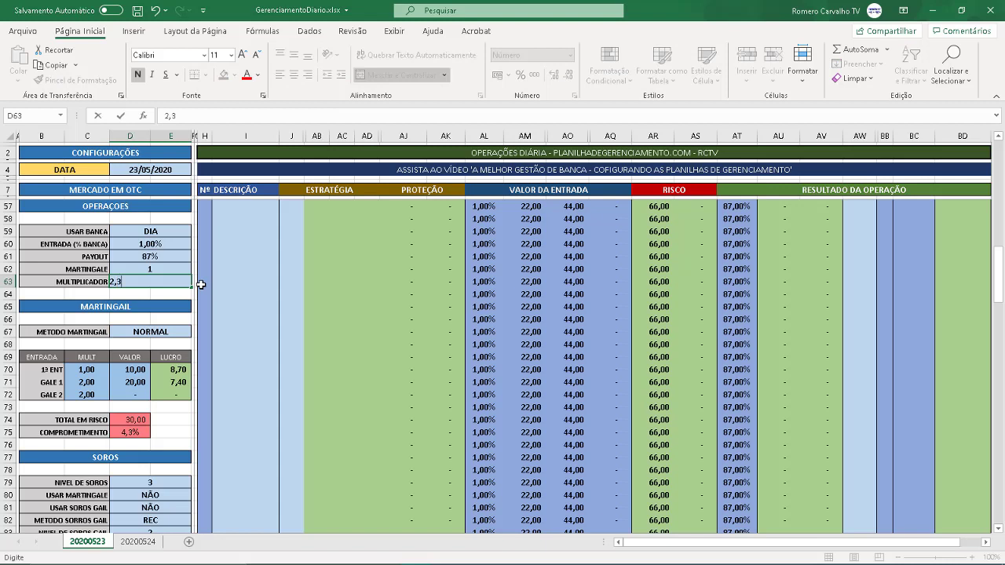
key("Return")
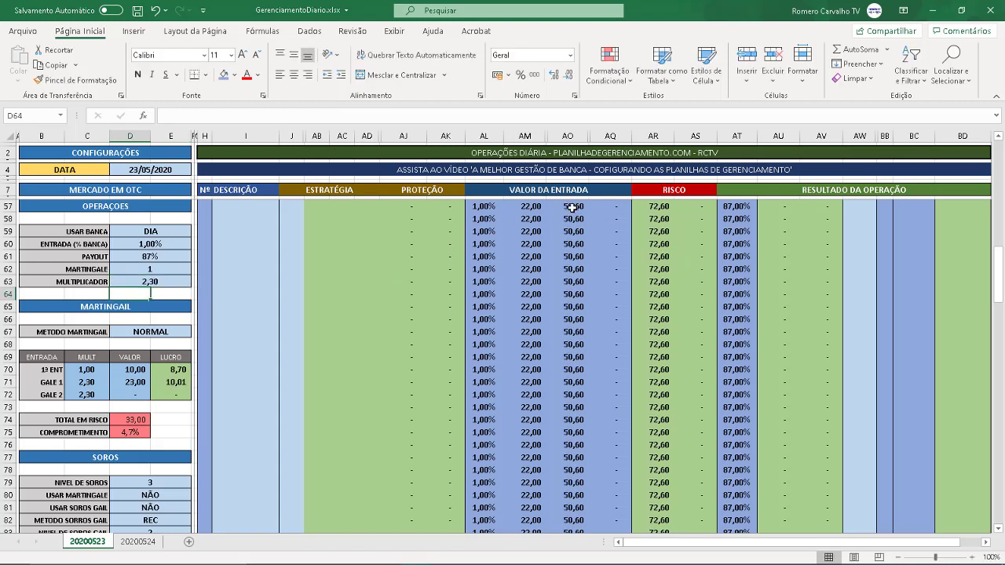
- Set MARTINGALE to 2 and MULTIPLICADOR to 1,3 in the OPERAÇÕES settings
left_click(187, 279)
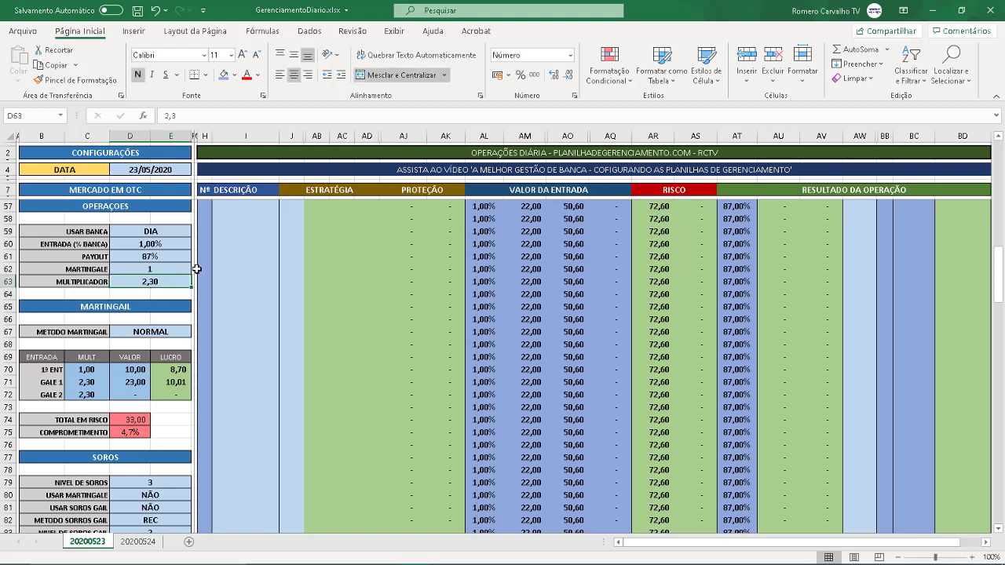
left_click(165, 268)
type("2")
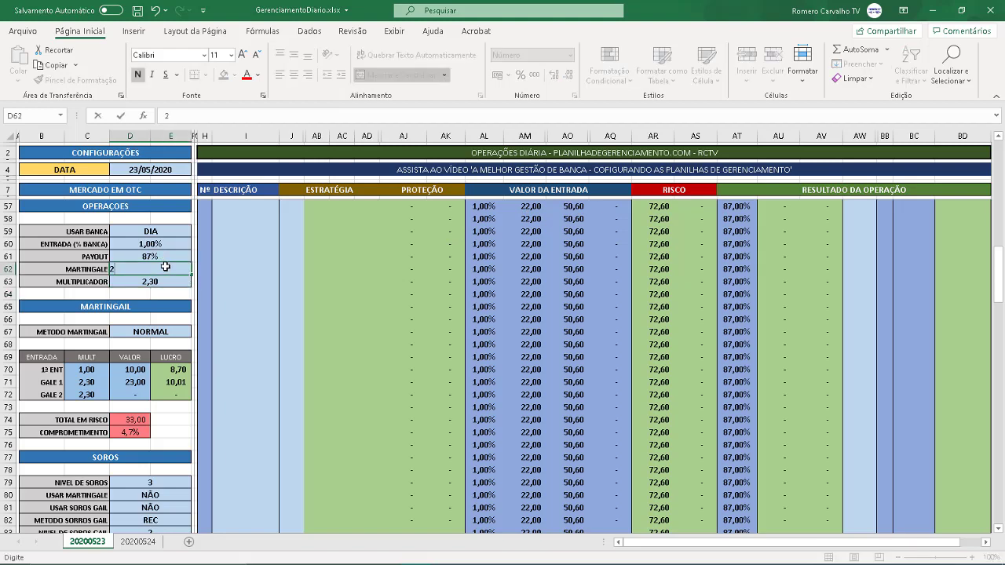
key("Return")
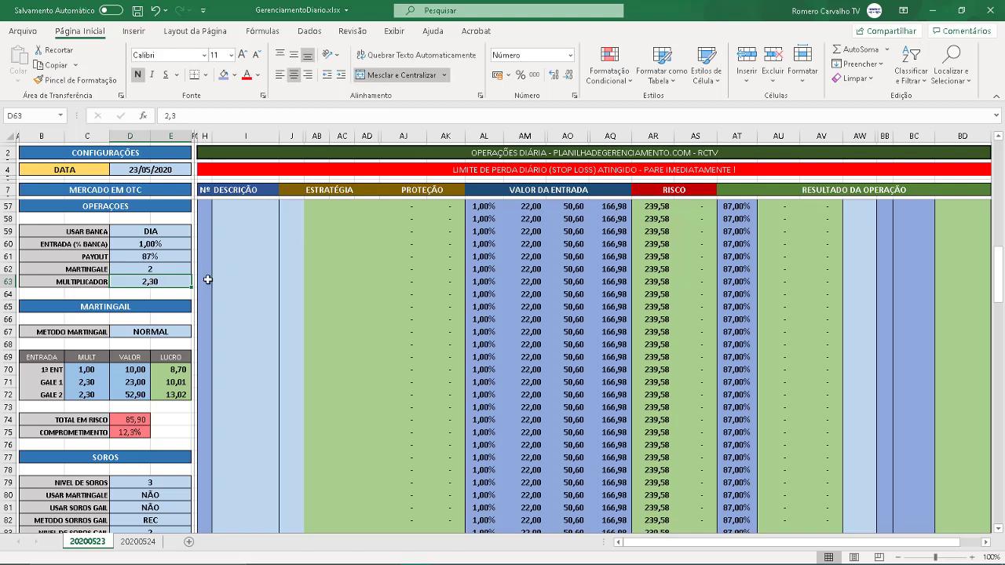
type("1,3")
key("Return")
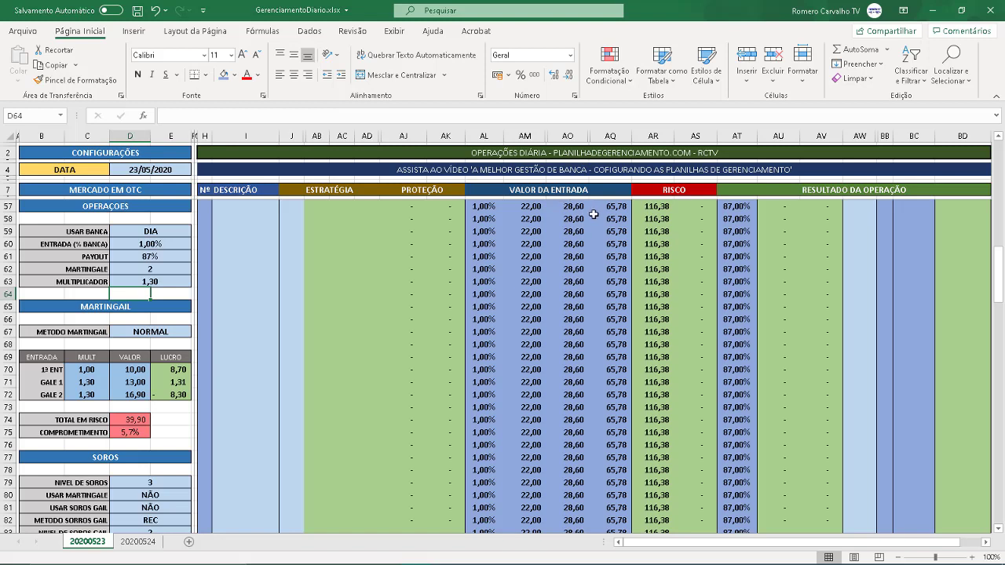
- Override the GALE 1 multiplier in the MARTINGAIL table with 2,3 and check row 57's entry, Gail 1 and Gail 2 amounts
left_click(87, 383)
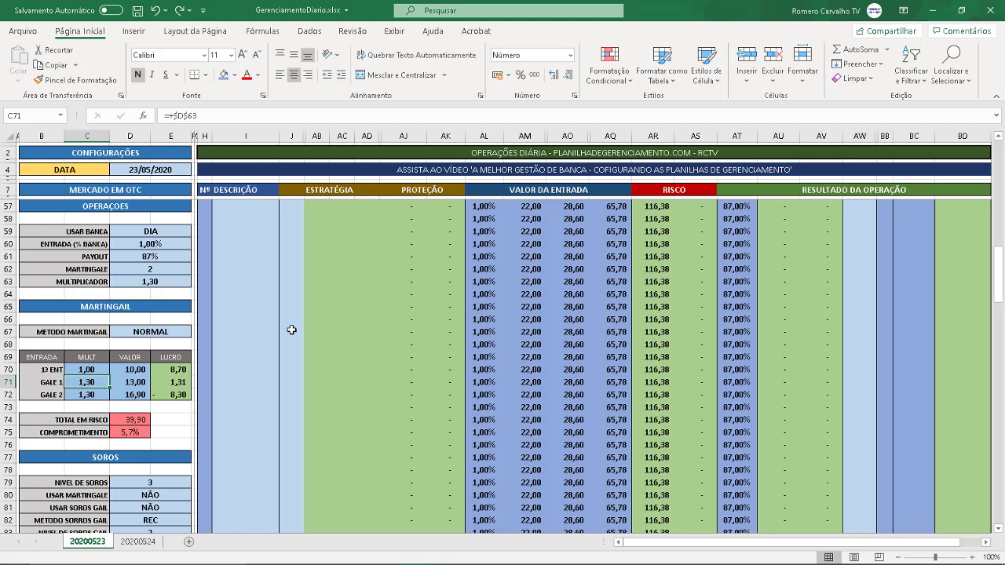
type("2,3")
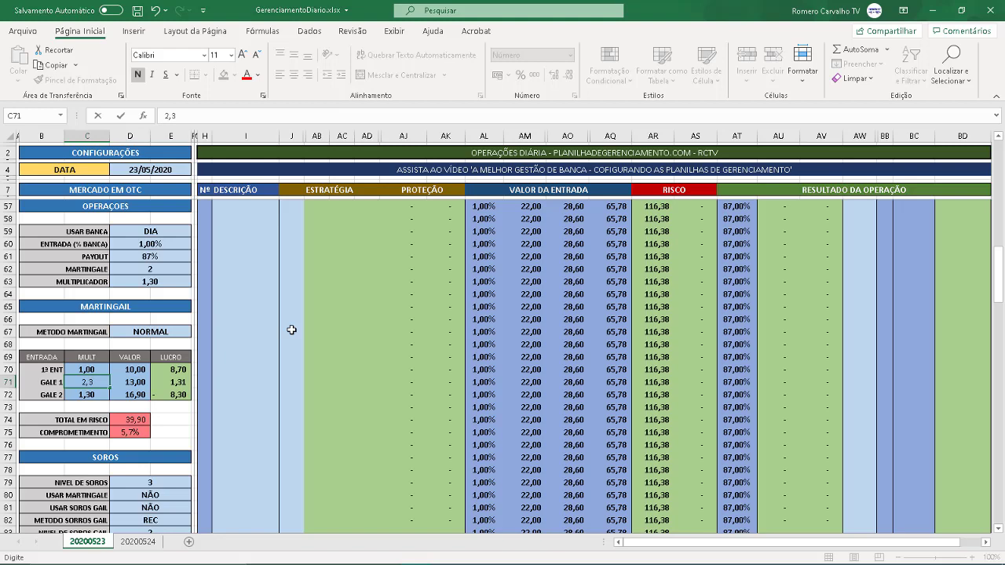
key("Return")
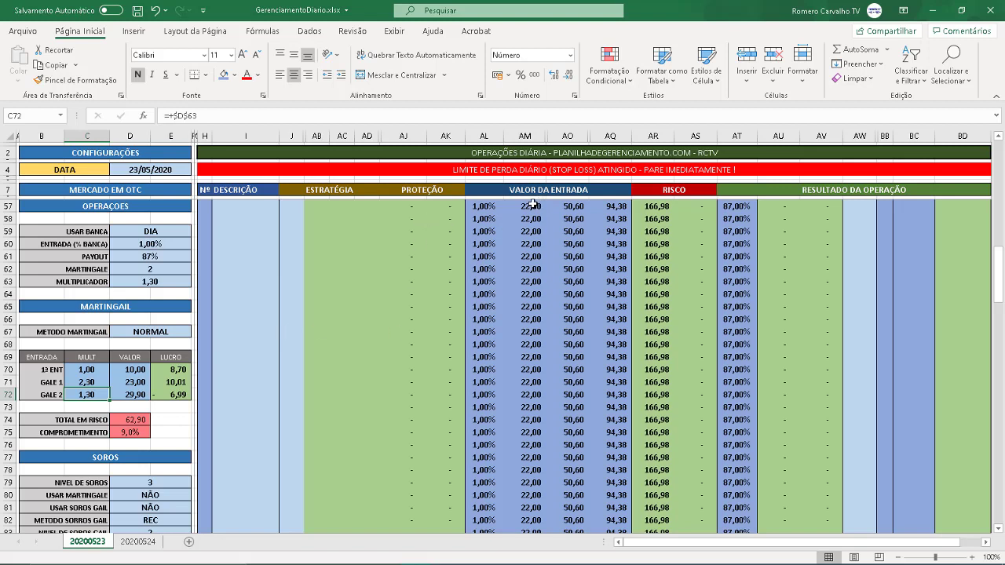
left_click(571, 207)
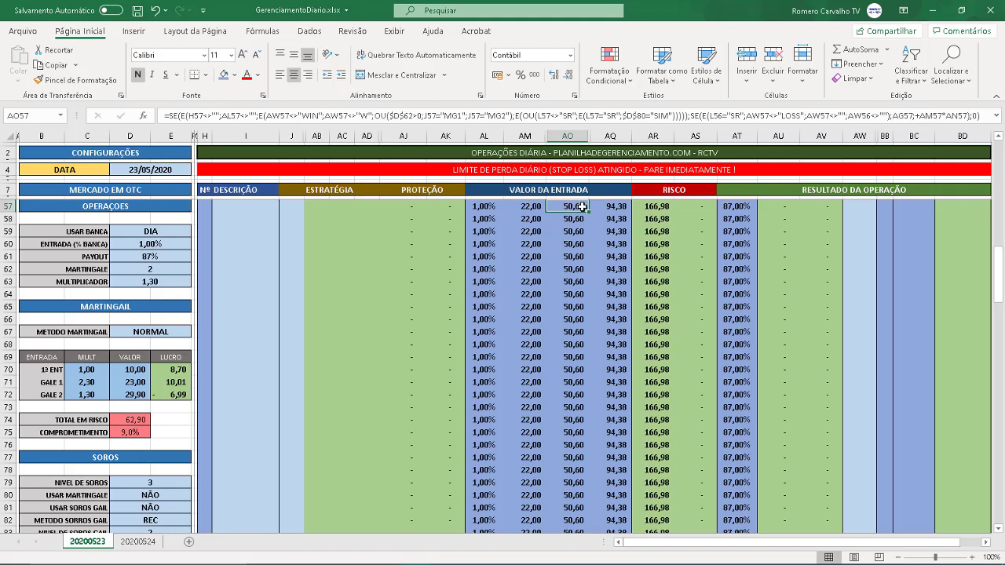
left_click(608, 206)
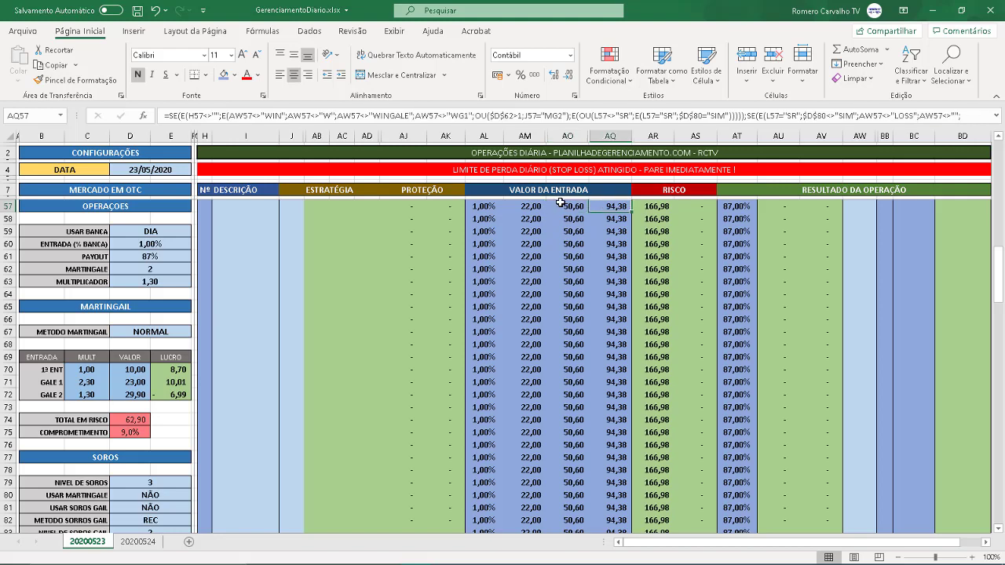
left_click(534, 206)
left_click(577, 203)
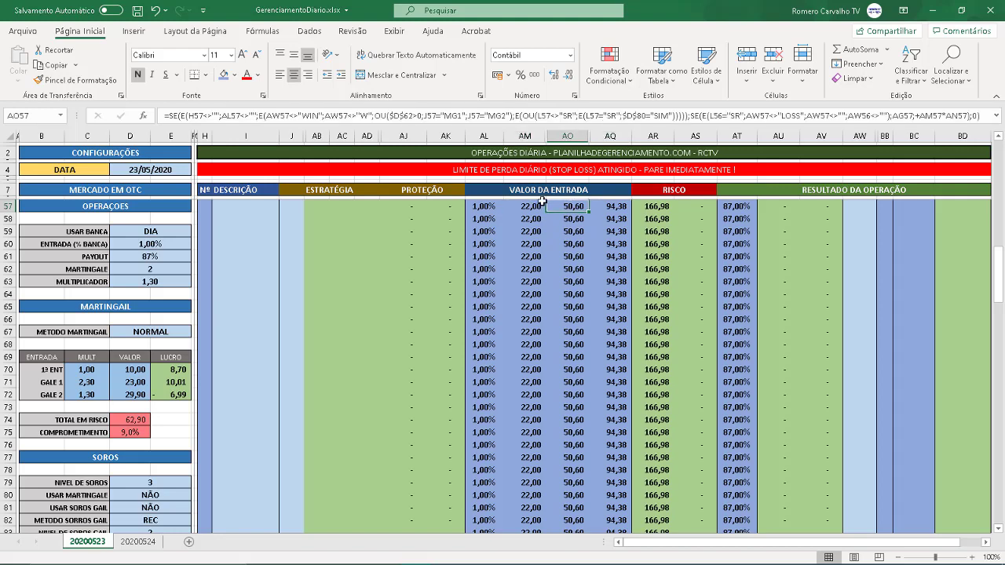
left_click(609, 205)
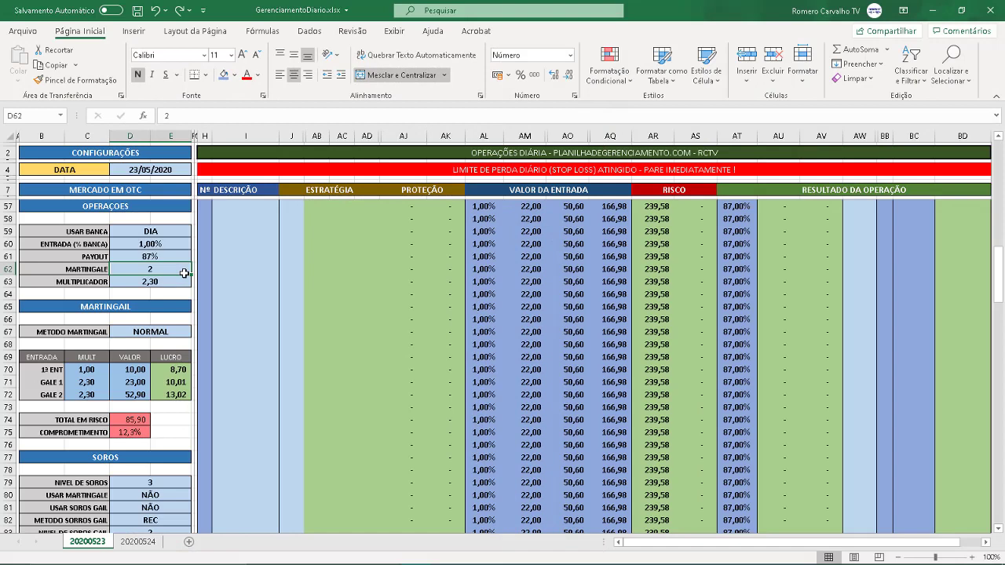
- Set MARTINGALE to 1 and MULTIPLICADOR to 2 in the OPERAÇÕES settings
type("1")
key("Return")
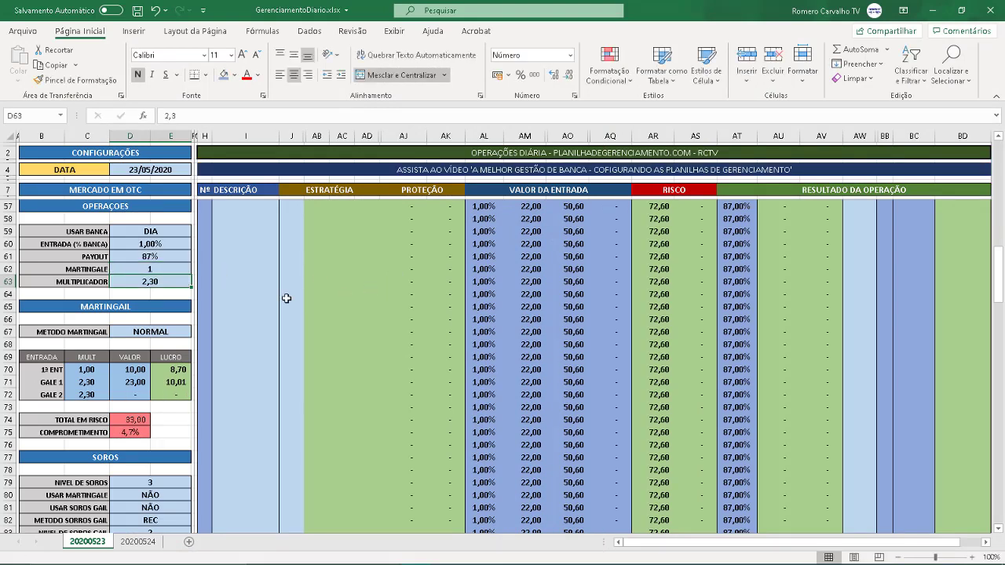
type("2")
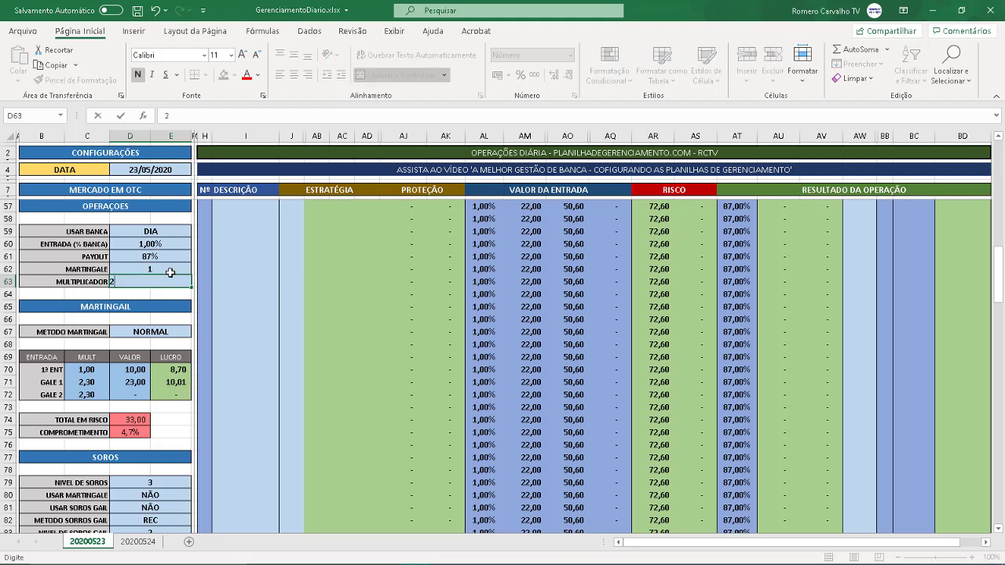
key("Return")
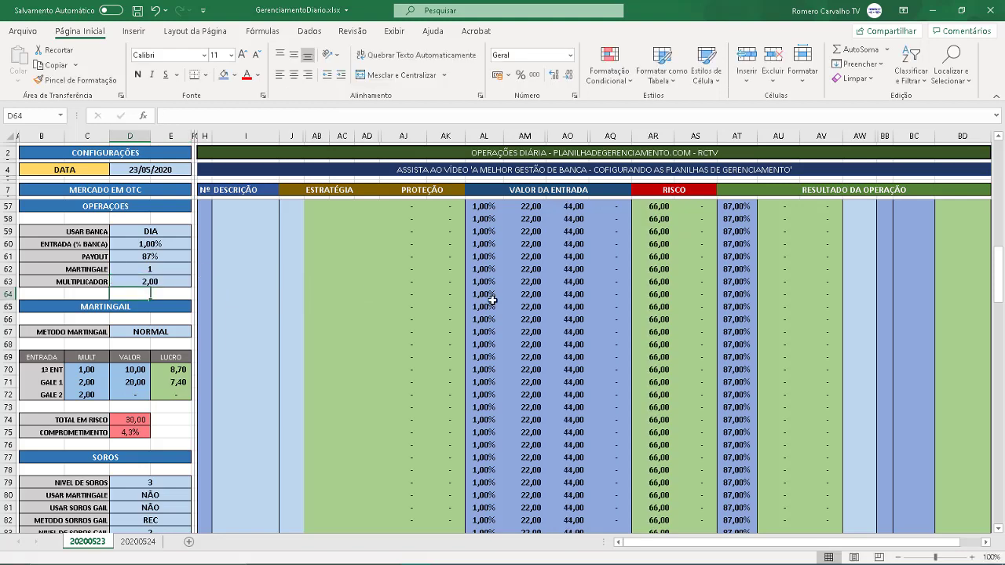
- Try strategy MG2 in the EST cell of row 15, check its Gail amounts, and clear the cell
scroll(492, 300, "up", 4)
scroll(493, 300, "up", 11)
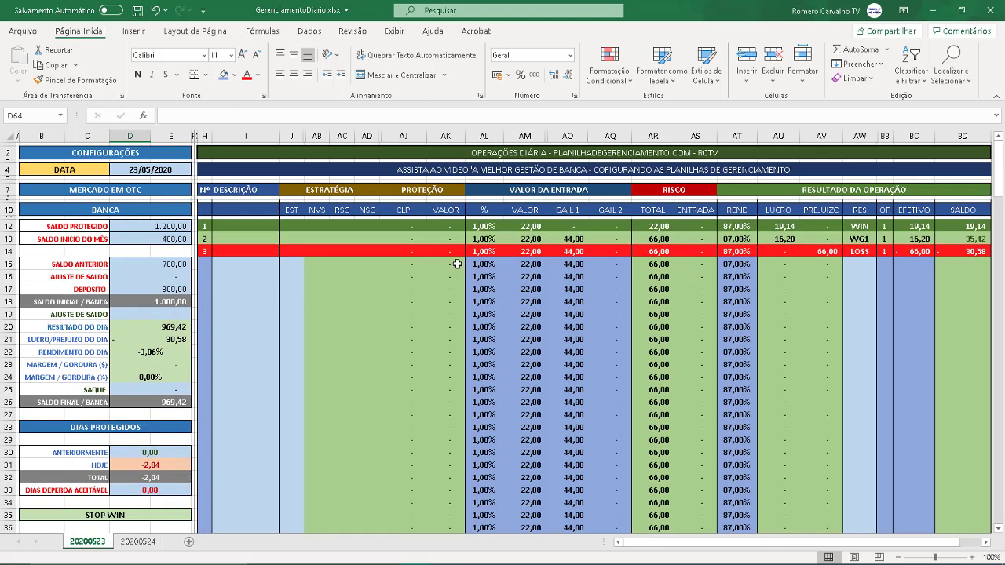
left_click(531, 264)
key("Right")
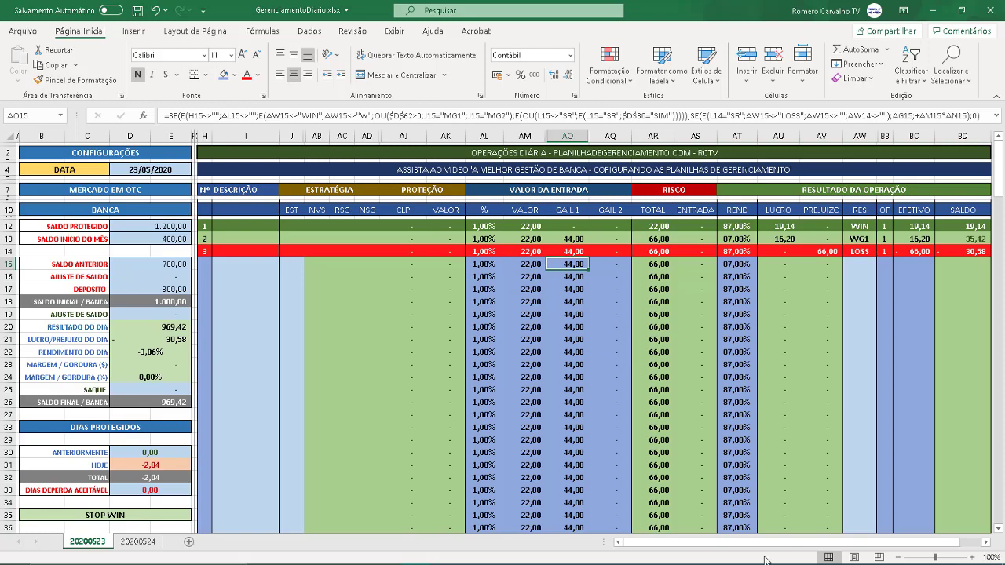
left_click(290, 262)
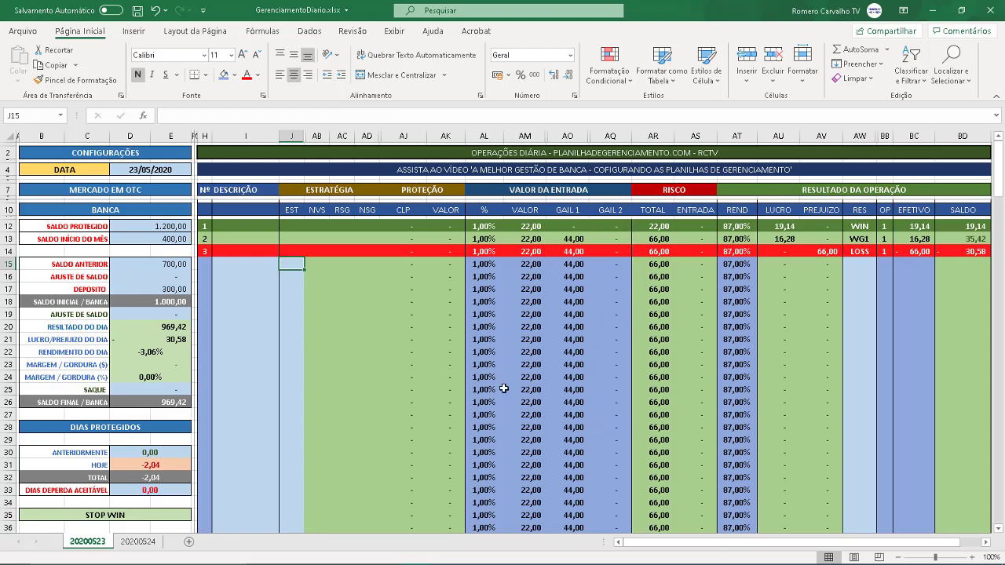
type("MG2")
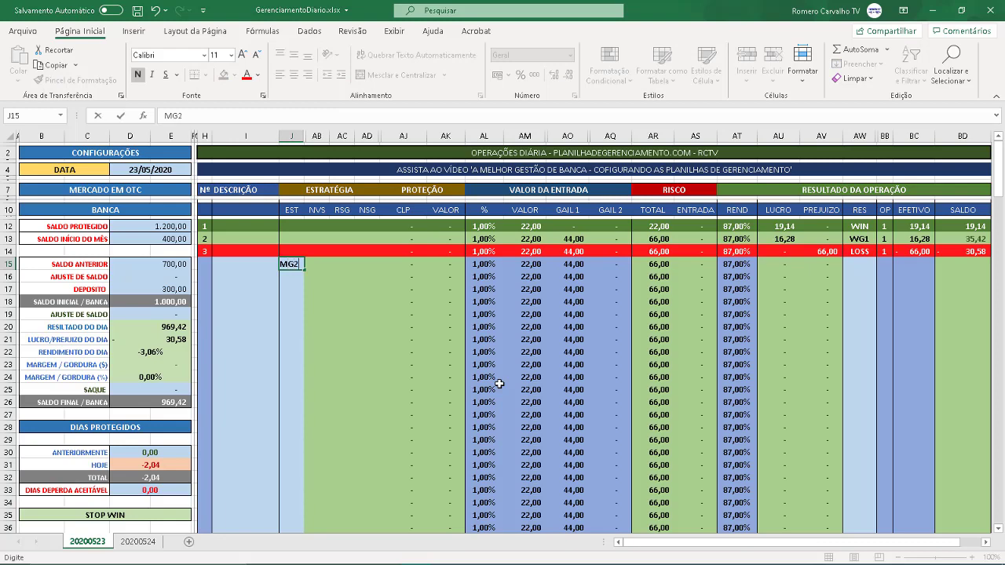
key("Tab")
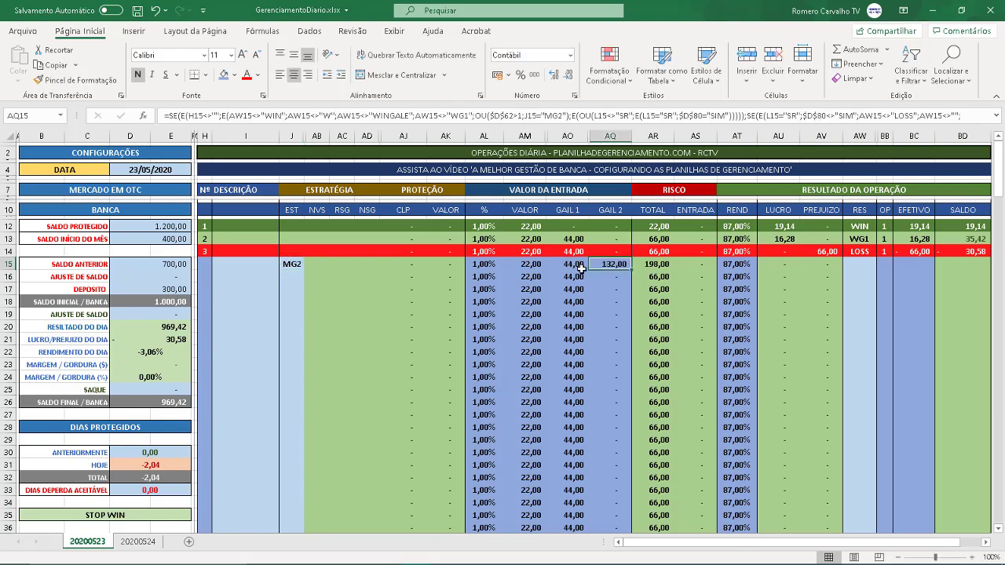
left_click(607, 267)
left_click(292, 262)
key("Delete")
- Disable the global martingale by setting MARTINGALE to 0 in the OPERAÇÕES settings
scroll(251, 287, "down", 10)
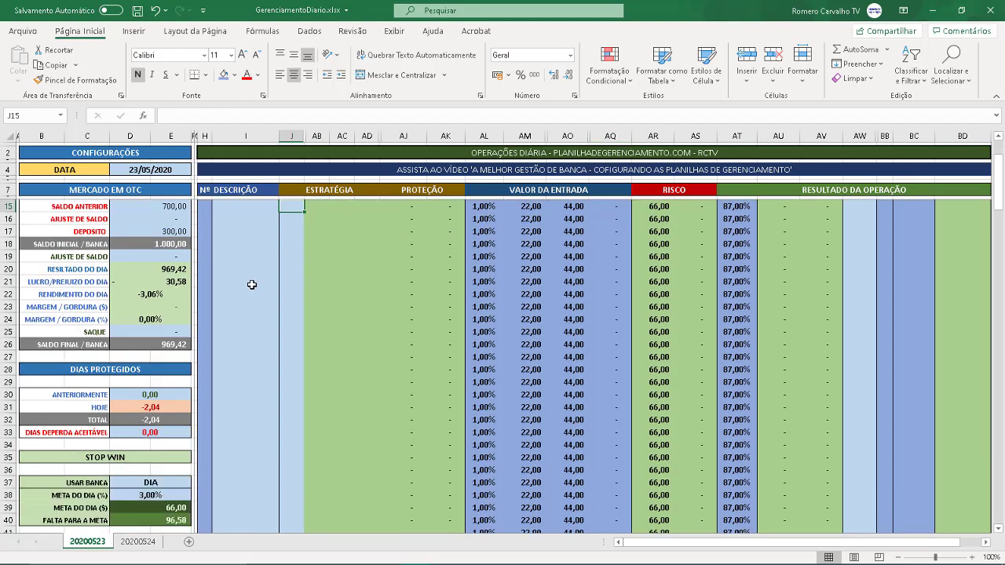
scroll(236, 330, "down", 1)
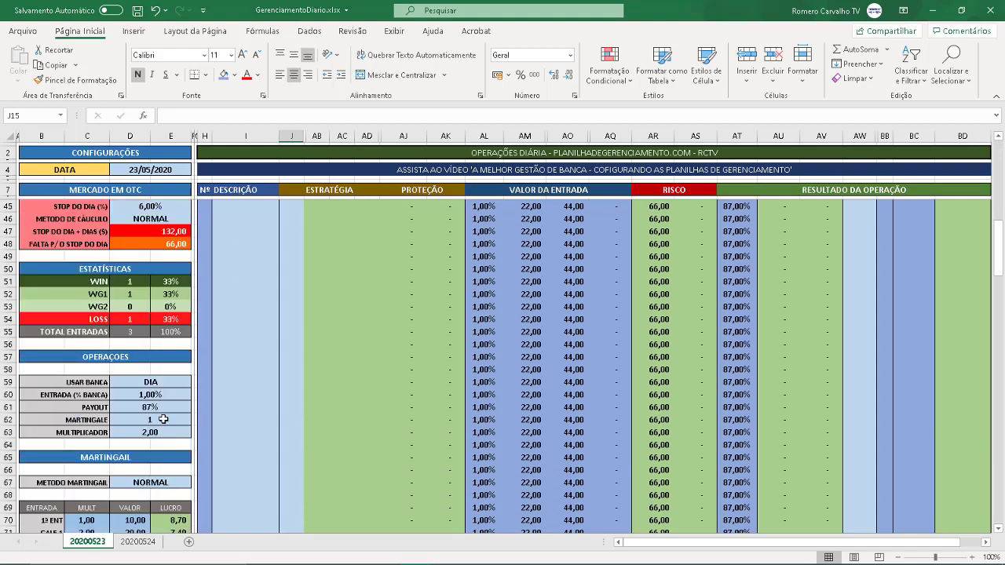
left_click(167, 419)
type("0")
key("Return")
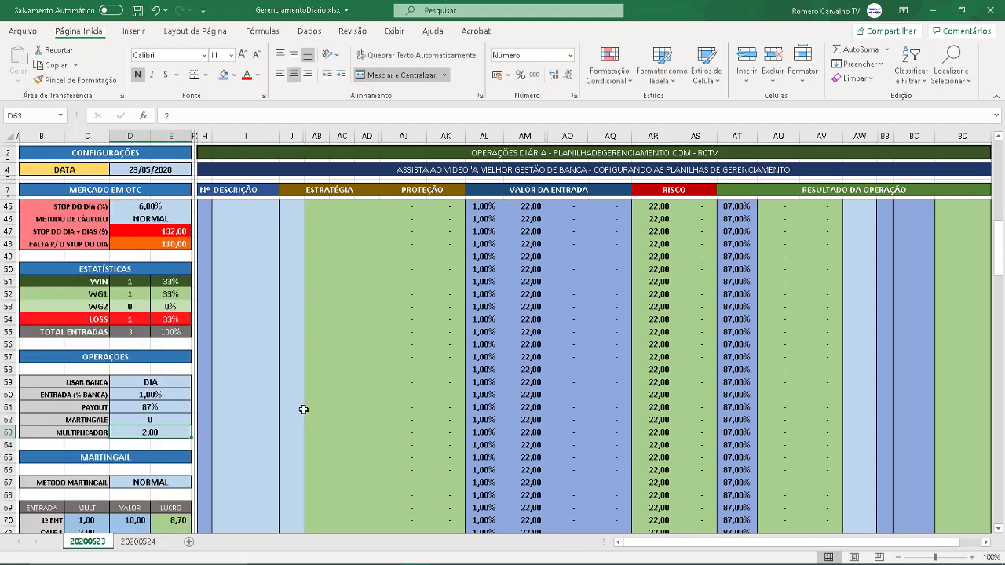
- Enter MG1 as the EST strategy for row 15 and check that row's Gail 1 amount
scroll(309, 402, "up", 12)
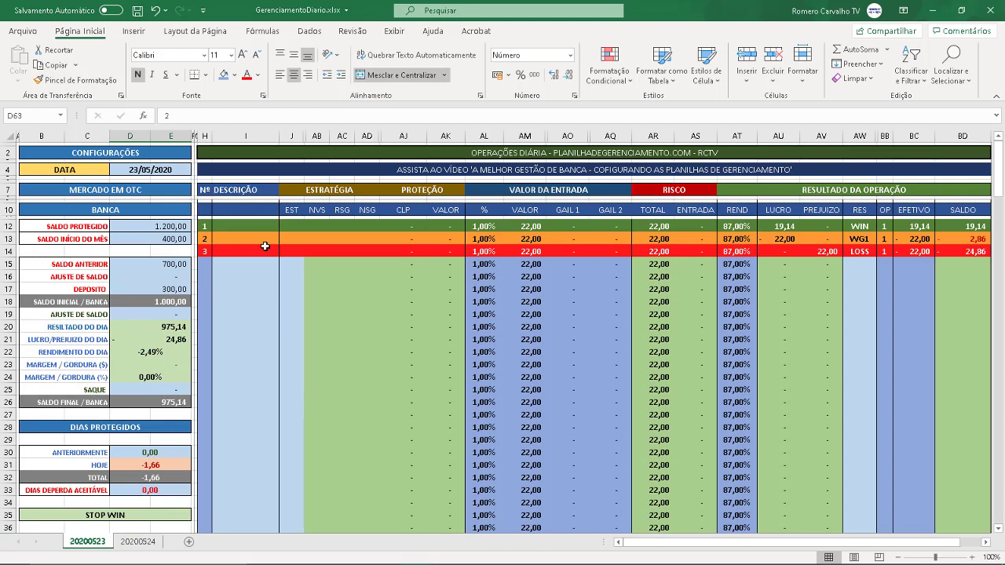
left_click(284, 262)
type("MG1")
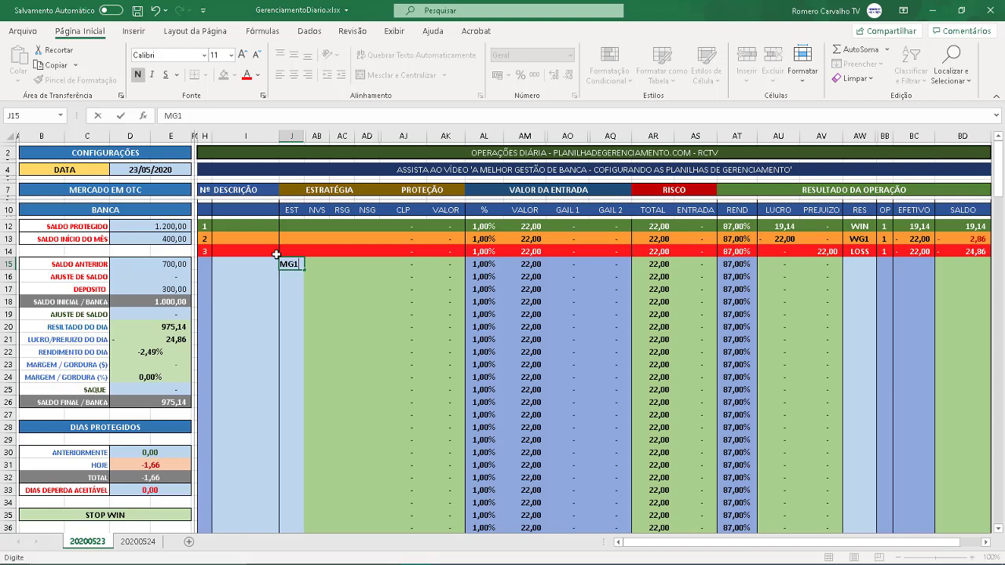
key("Return")
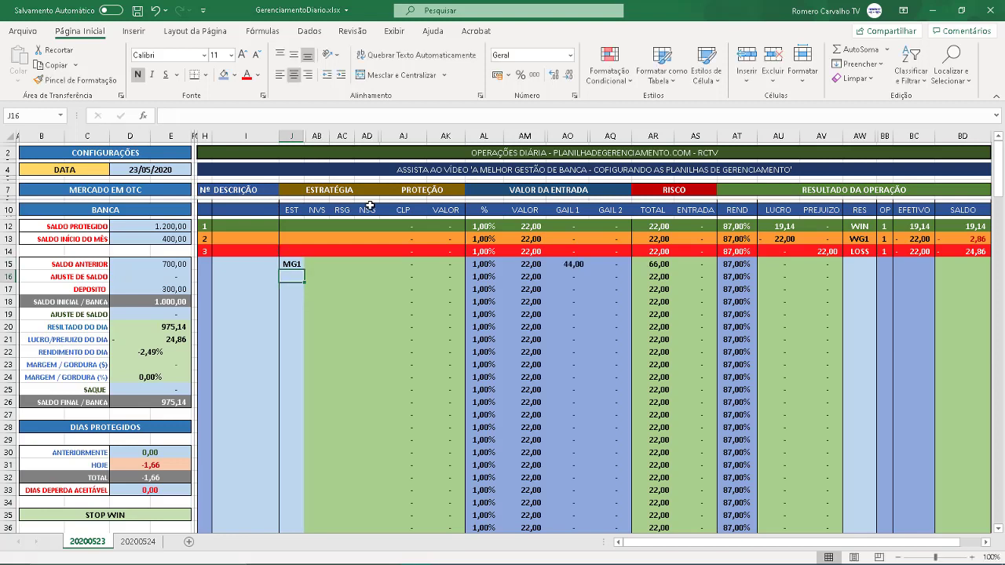
left_click(576, 264)
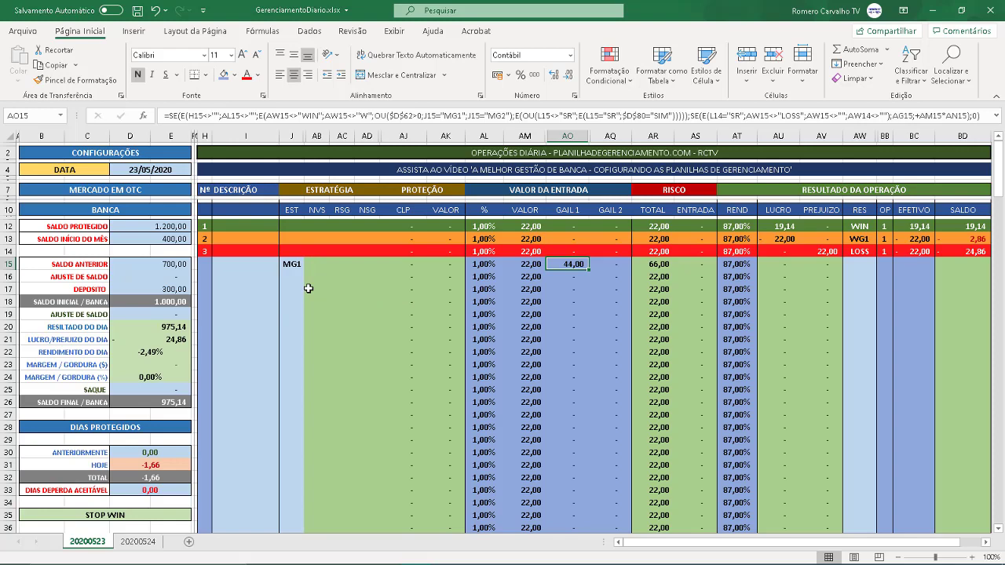
- Clear the MG1 strategy from the EST cell of row 15 and check the MARTINGALE and MULTIPLICADOR settings
left_click(292, 264)
key("Delete")
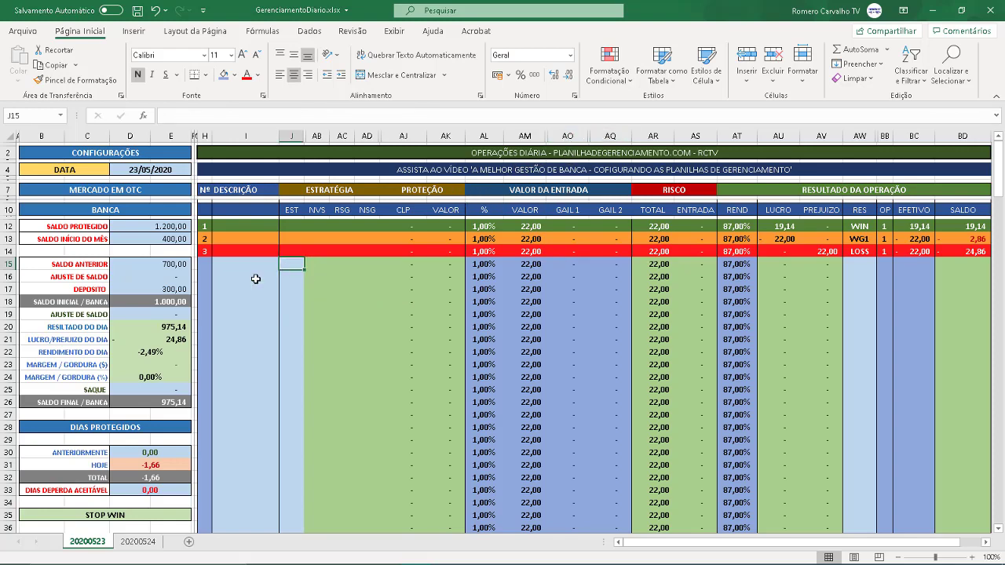
scroll(251, 298, "down", 3)
scroll(251, 298, "down", 11)
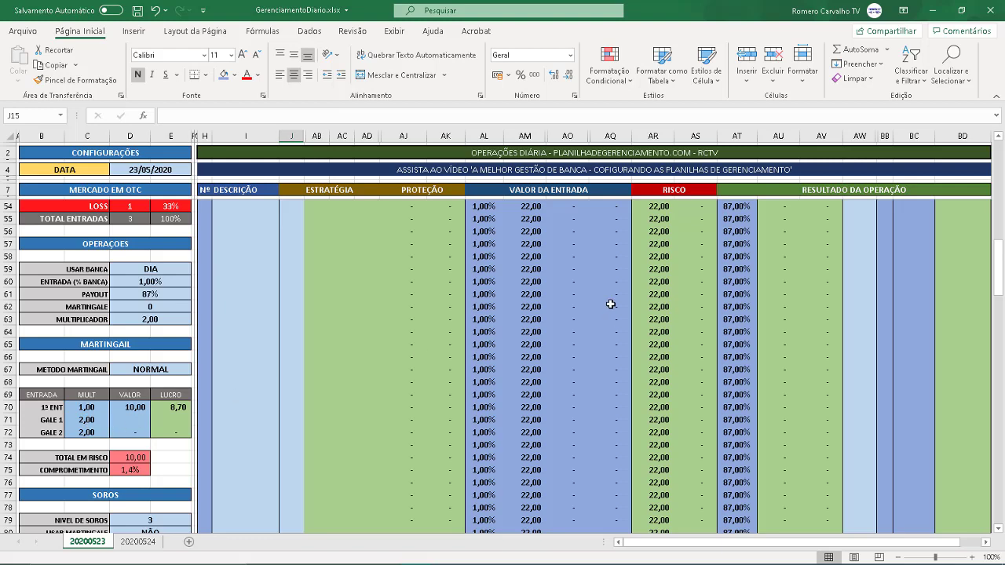
scroll(610, 303, "up", 15)
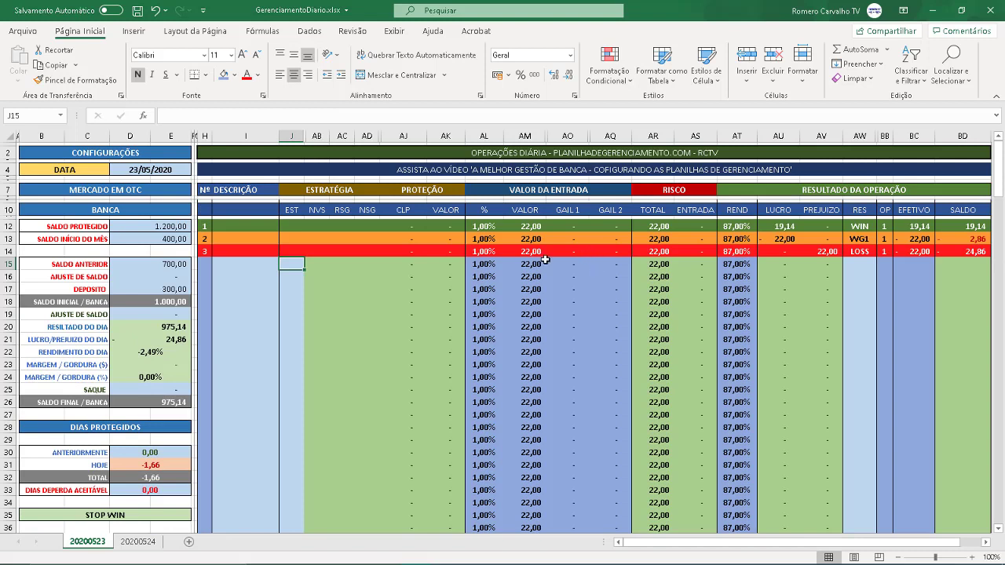
- Widen hidden columns AN and AP in VALOR DA ENTRADA to reveal the MG1MLT and MG2MLT multipliers
left_click(579, 265)
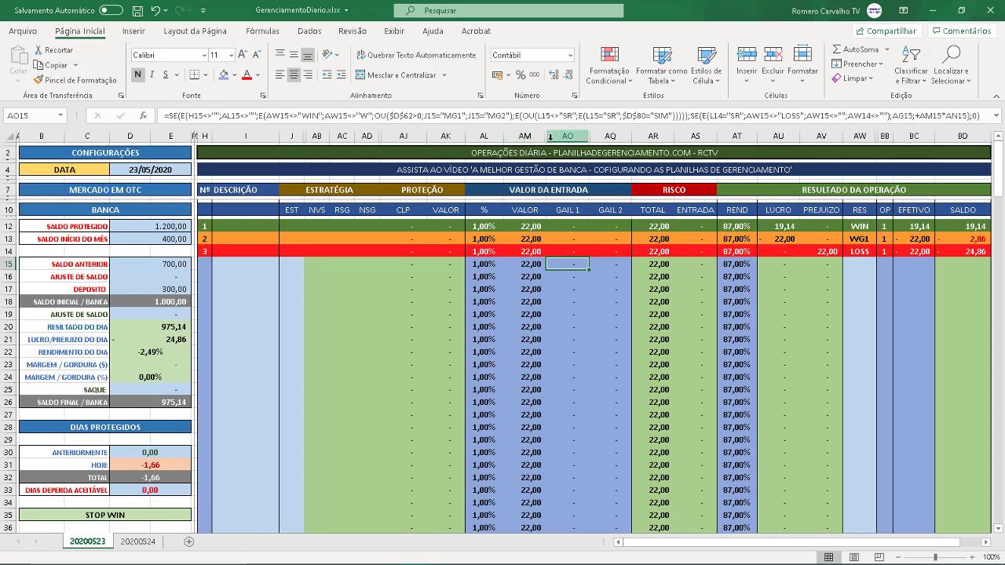
left_click_drag(547, 136, 587, 138)
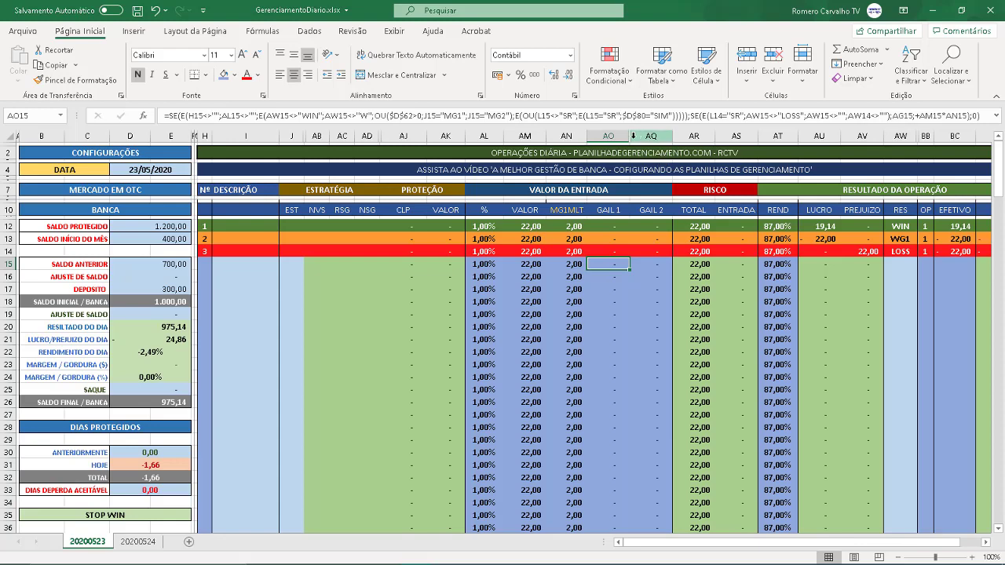
left_click_drag(630, 139, 681, 143)
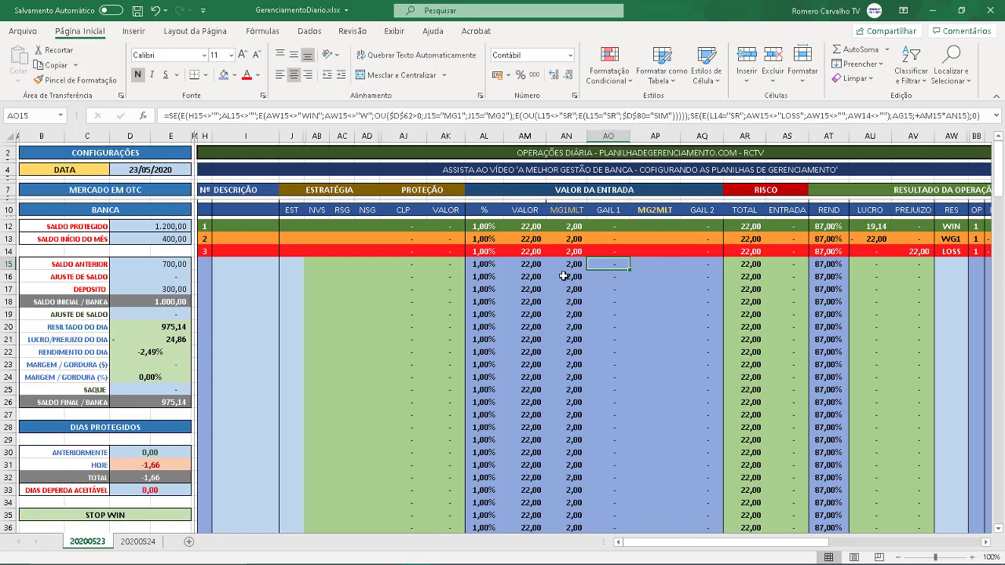
- Enter MG1 as the EST strategy for row 15 and set that row's MG1MLT multiplier to 3
left_click(296, 263)
type("MG1")
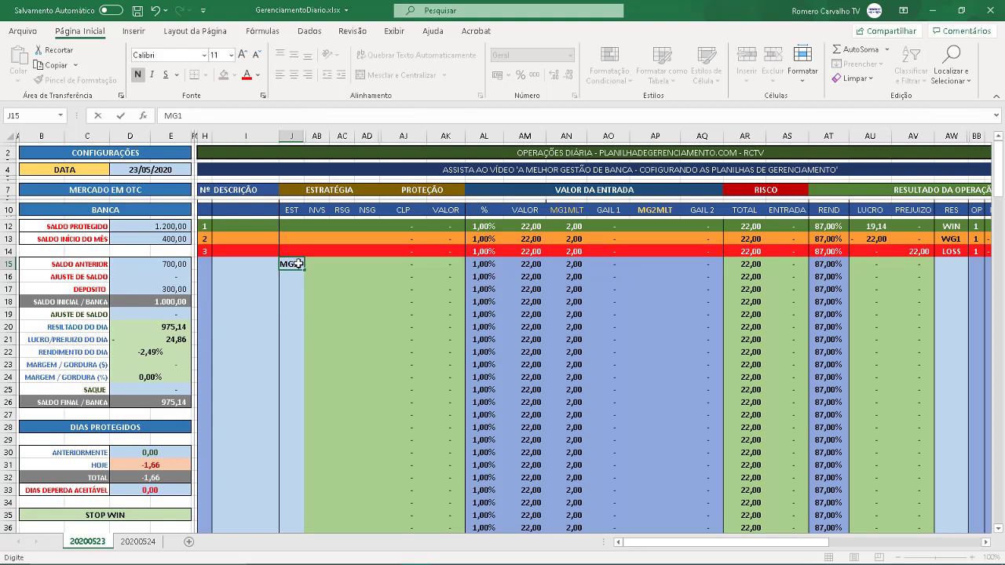
key("Return")
left_click(574, 265)
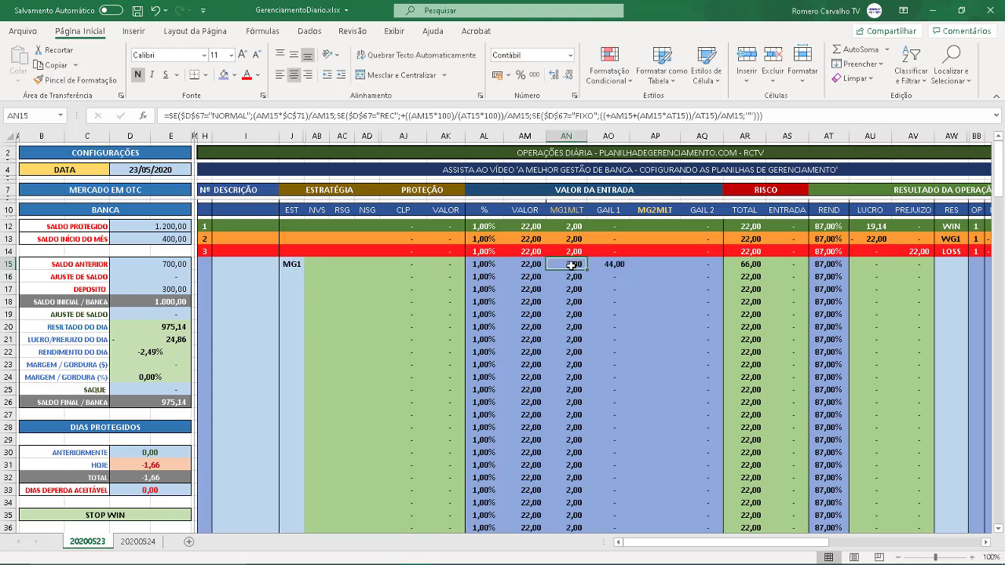
type("3")
key("Return")
- Undo the row 15 multiplier and strategy entries and the widening of the hidden multiplier columns
key("ctrl+z")
key("ctrl+z")
key("ctrl+z")
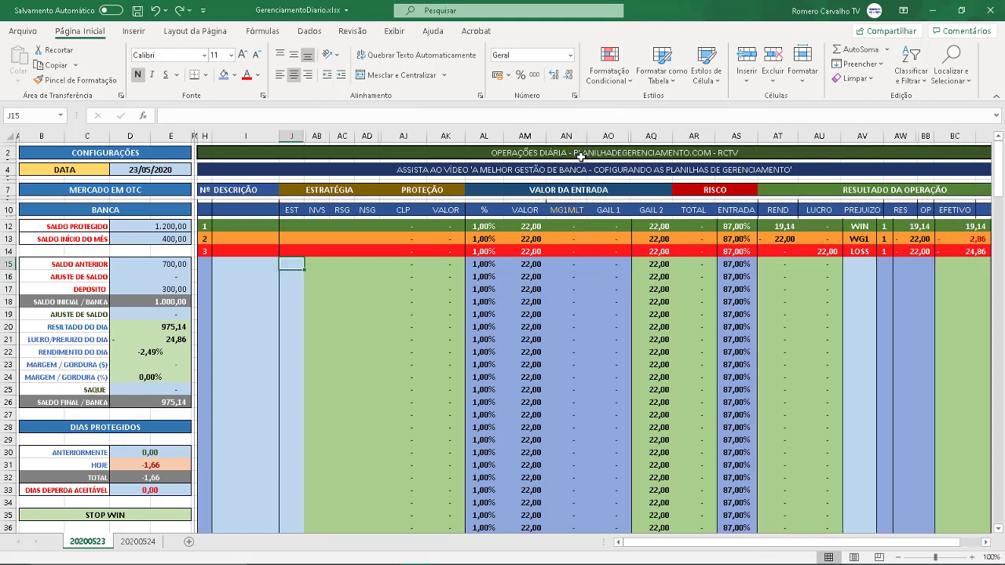
- Check column AM's width and apply the same width of 9 to columns AM through AQ, unhiding MG1MLT and MG2MLT
left_click(524, 135)
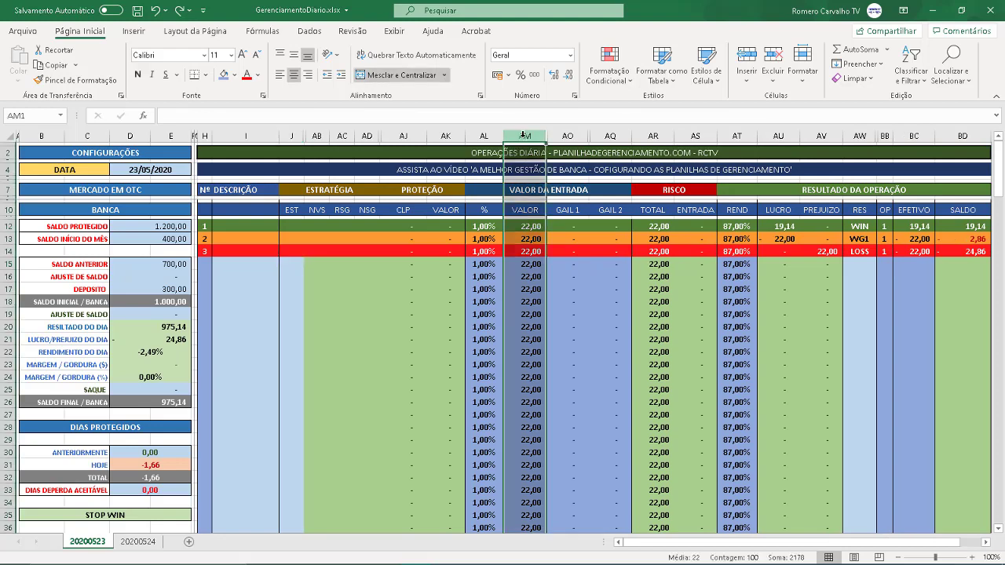
right_click(525, 139)
left_click(562, 313)
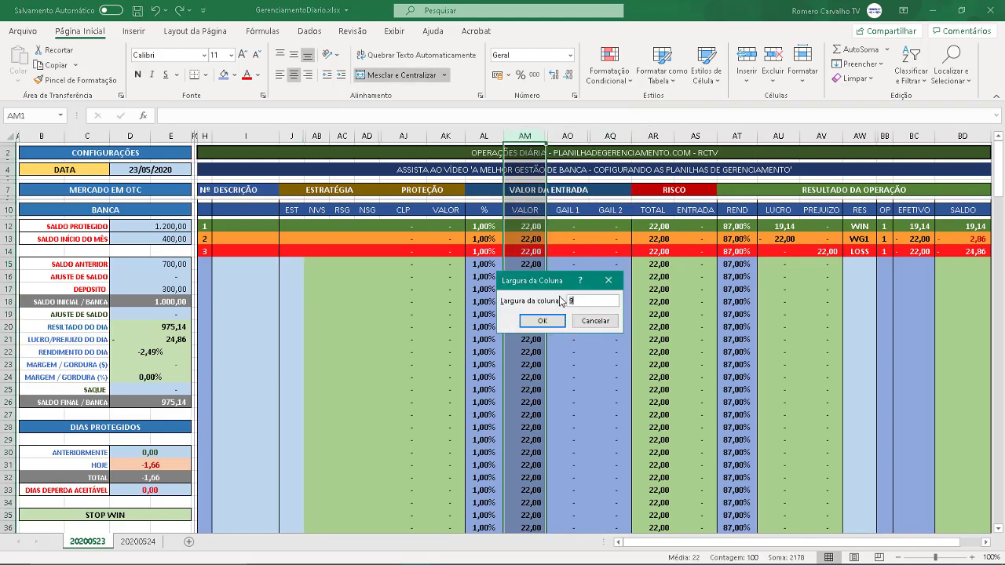
key("Return")
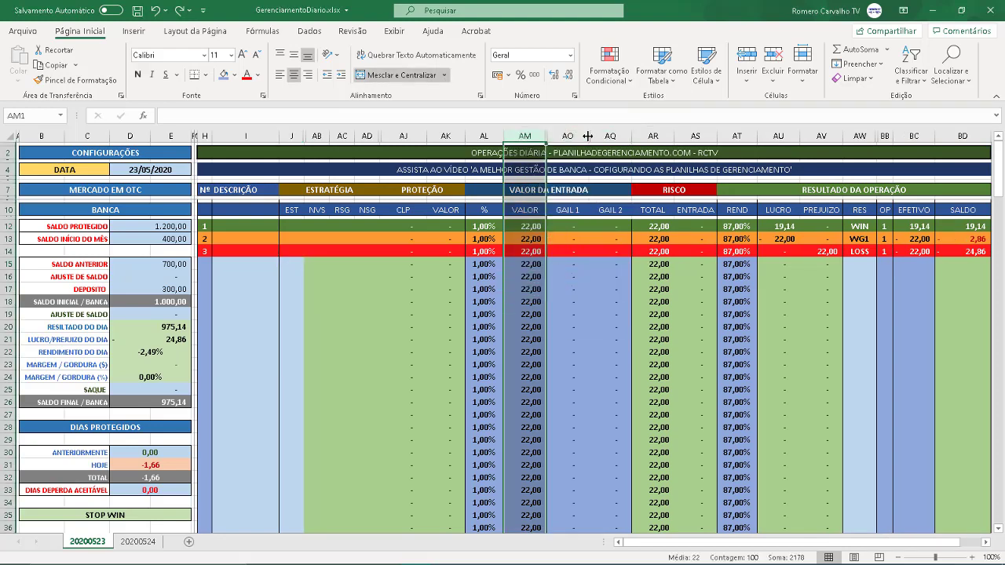
left_click_drag(525, 136, 600, 136)
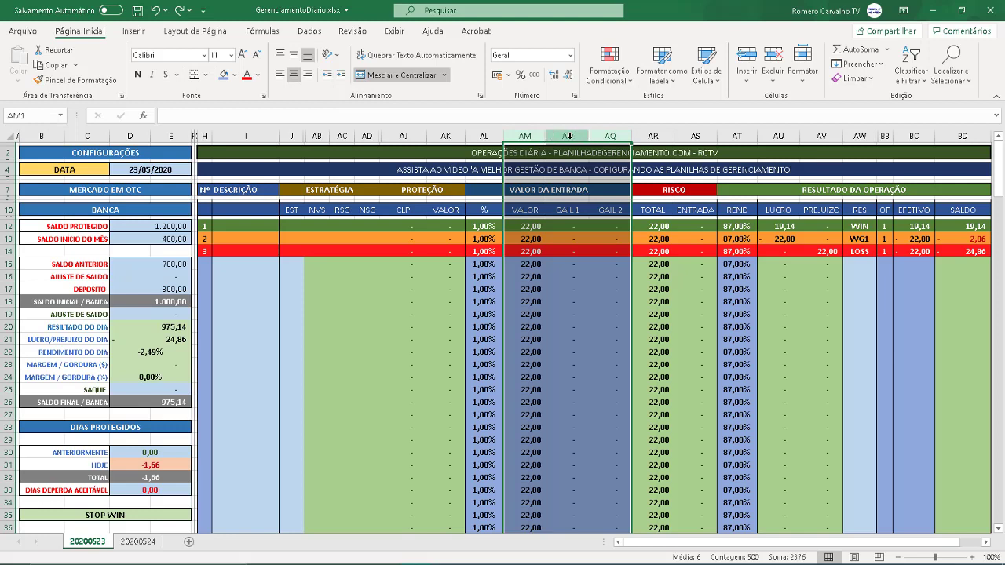
right_click(568, 136)
left_click(591, 308)
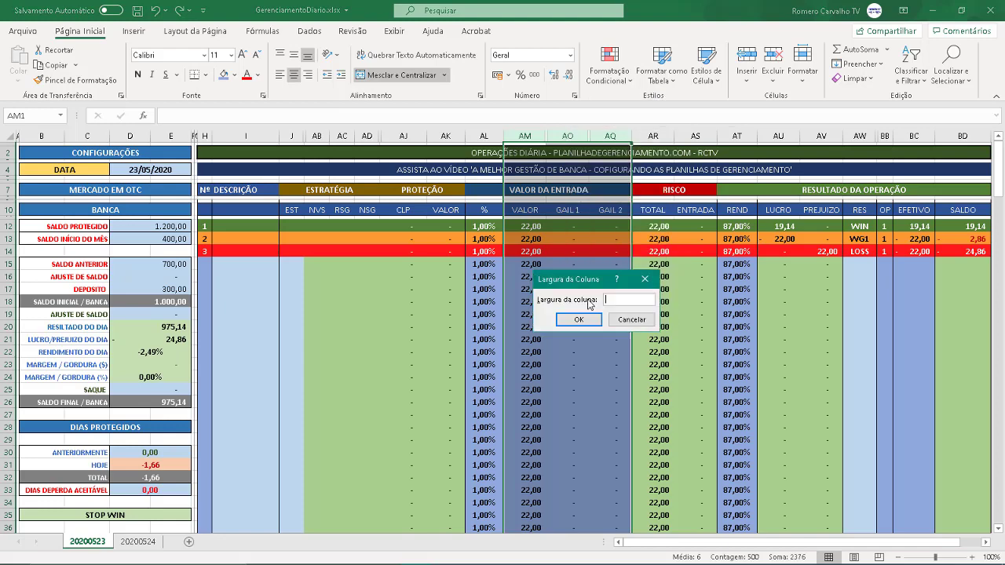
key("Return")
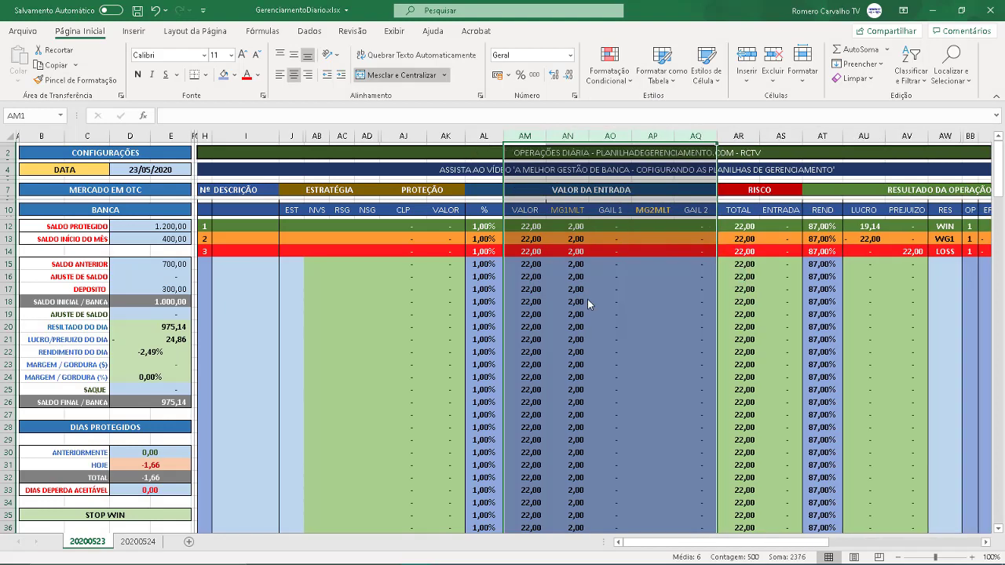
left_click(577, 290)
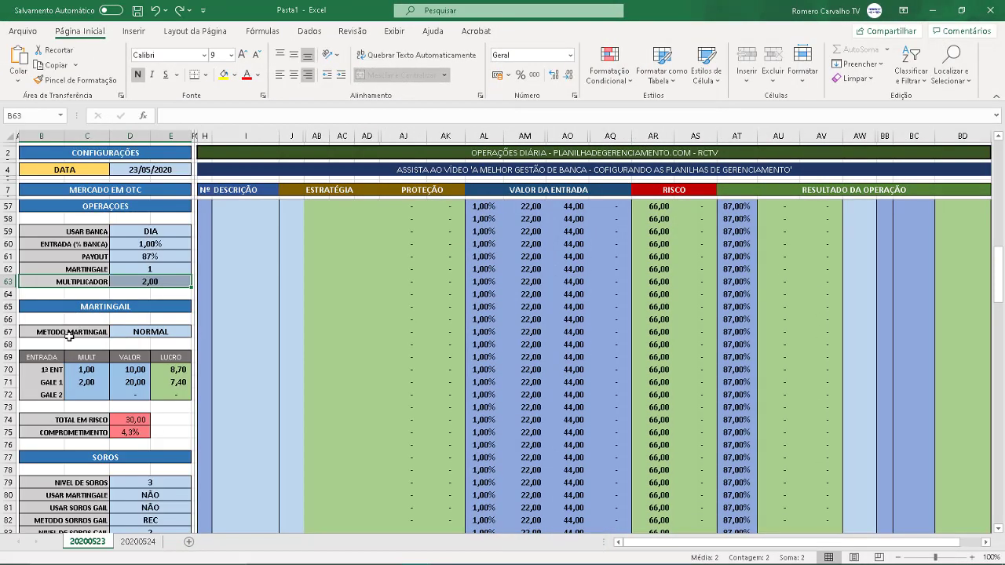
- In the Pasta1 workbook, examine the METODO MARTINGAIL setting and the legend describing the NORMAL, REC and FIXO methods
left_click(72, 338)
left_click(125, 332)
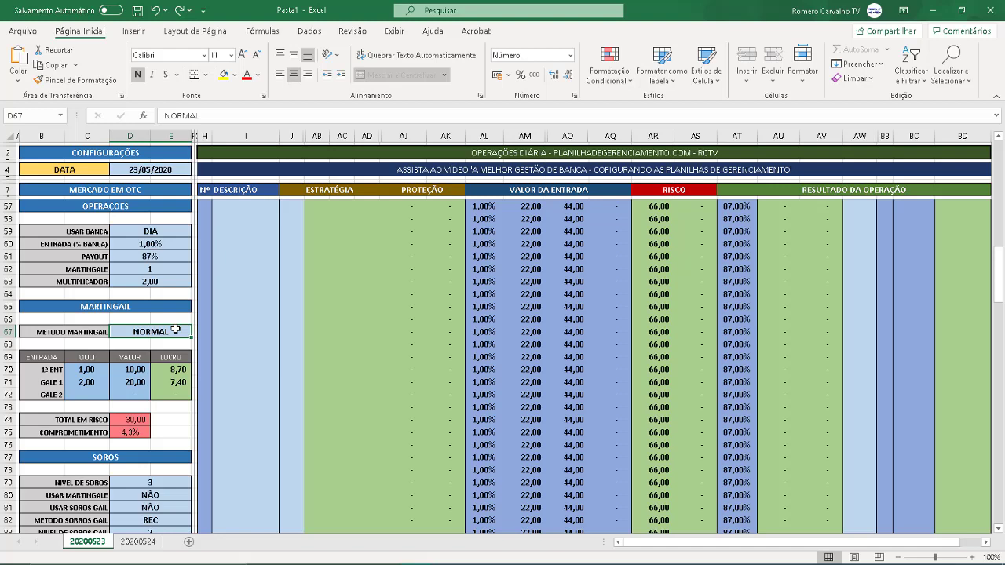
left_click(165, 280)
left_click(177, 329)
scroll(461, 303, "down", 3)
scroll(461, 296, "down", 18)
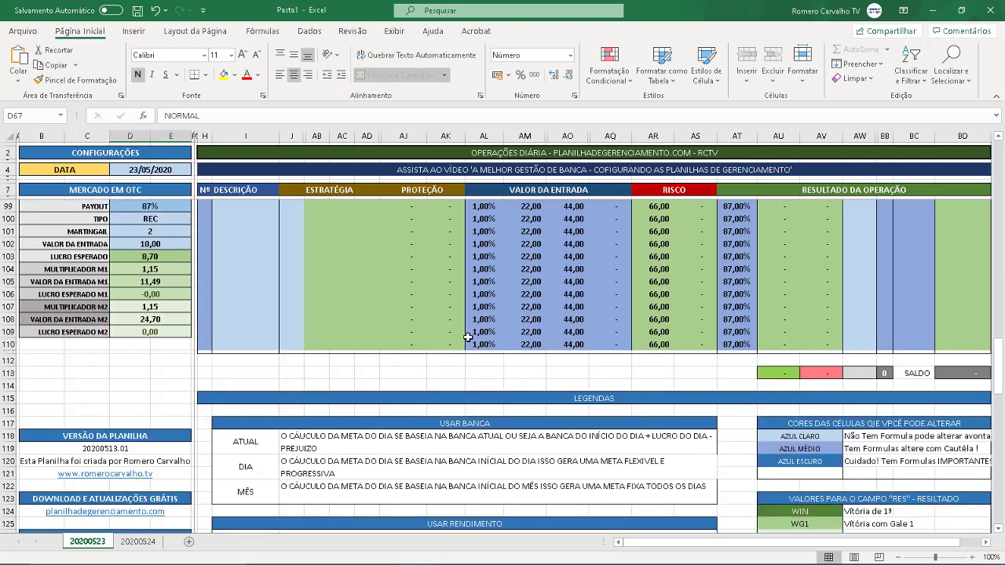
scroll(474, 324, "down", 2)
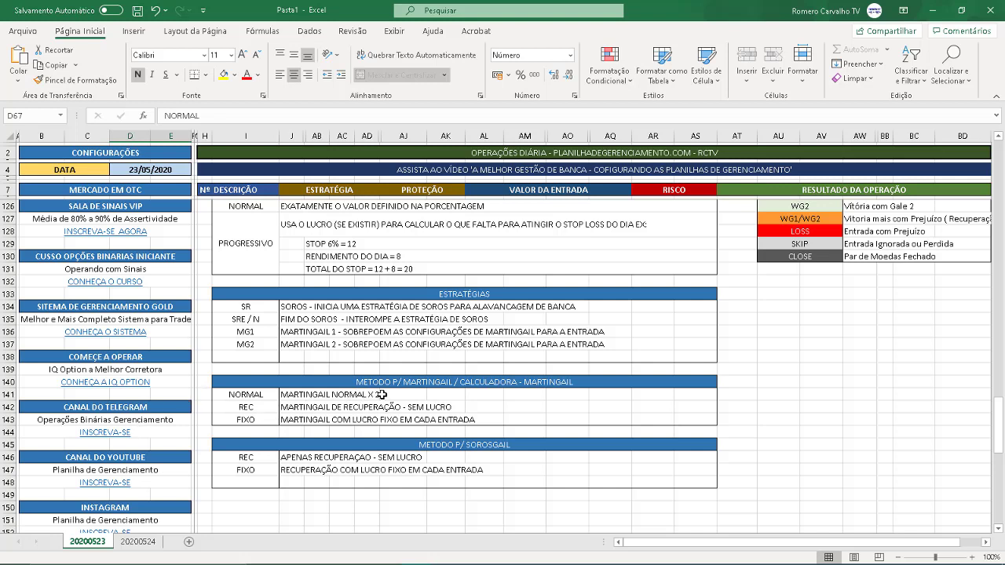
left_click(262, 409)
left_click(310, 407)
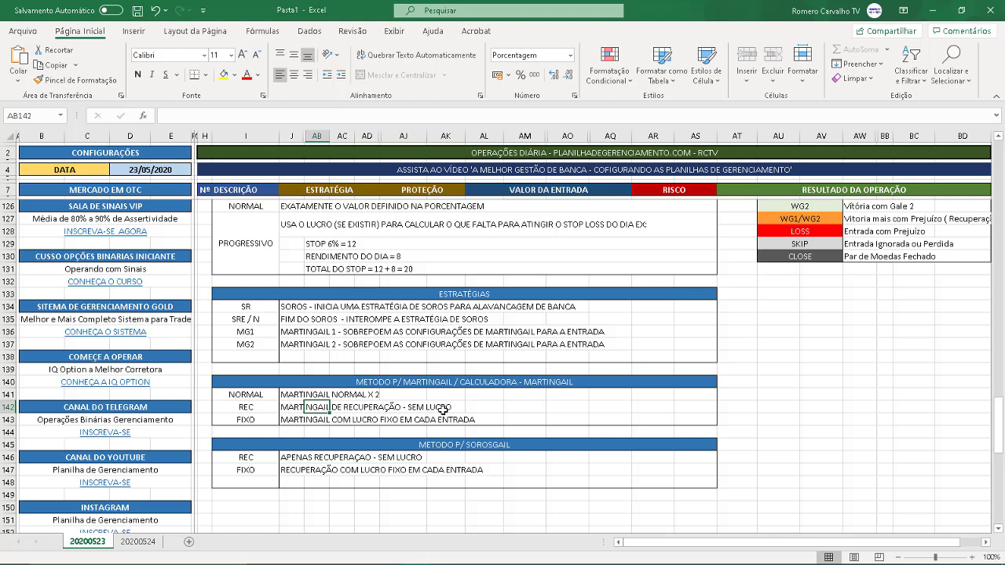
- Set METODO MARTINGAIL to REC in the MARTINGAIL settings
scroll(439, 404, "up", 20)
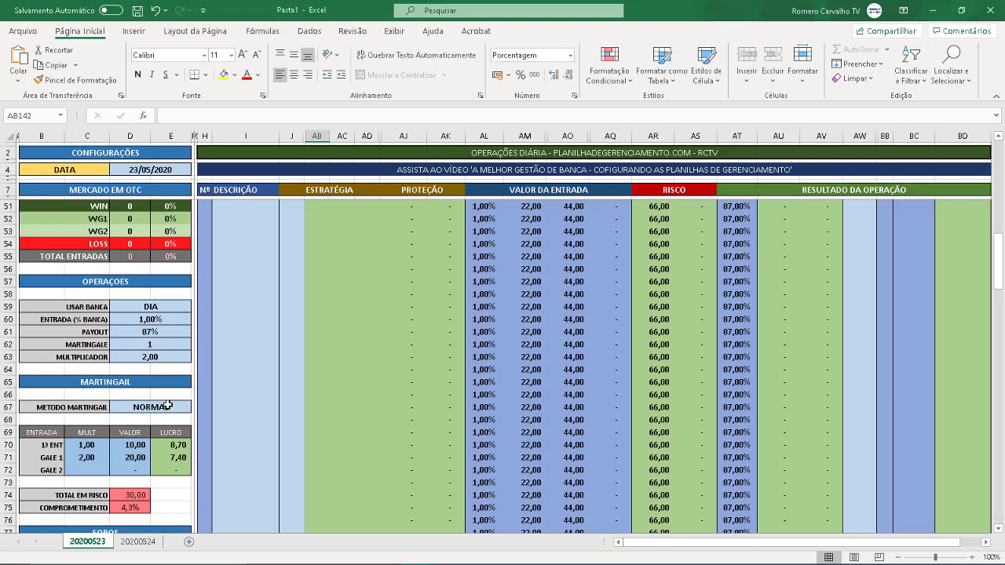
left_click(167, 405)
type("RE")
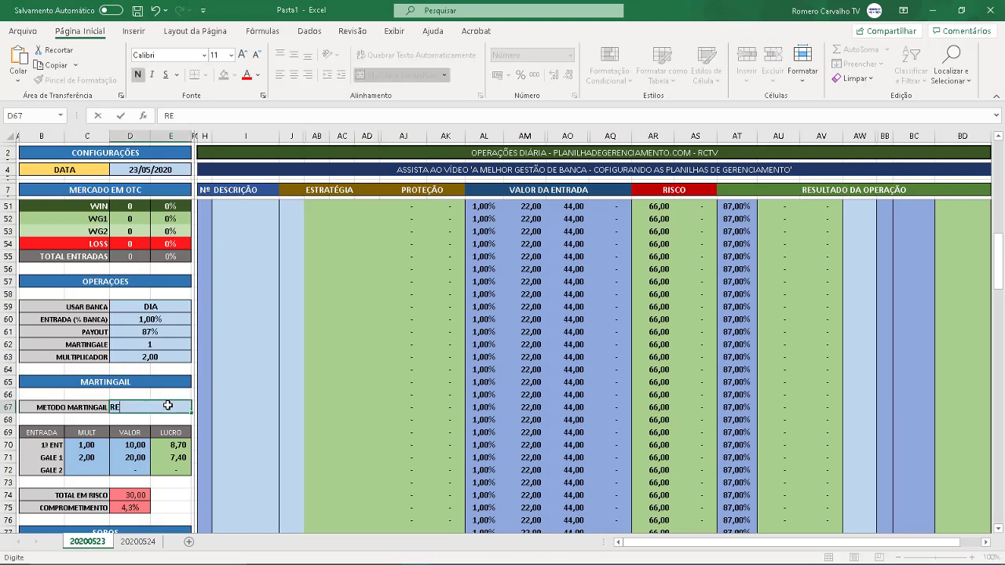
type("C")
key("Return")
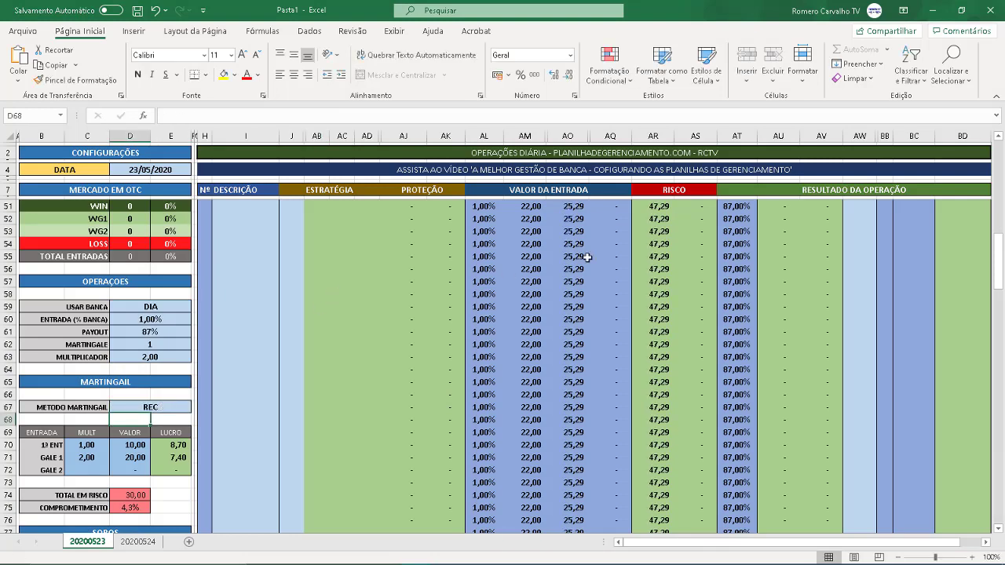
- Compare the entry VALOR, Gail 1 and payout cells of row 51 under the recovery method
left_click(535, 207)
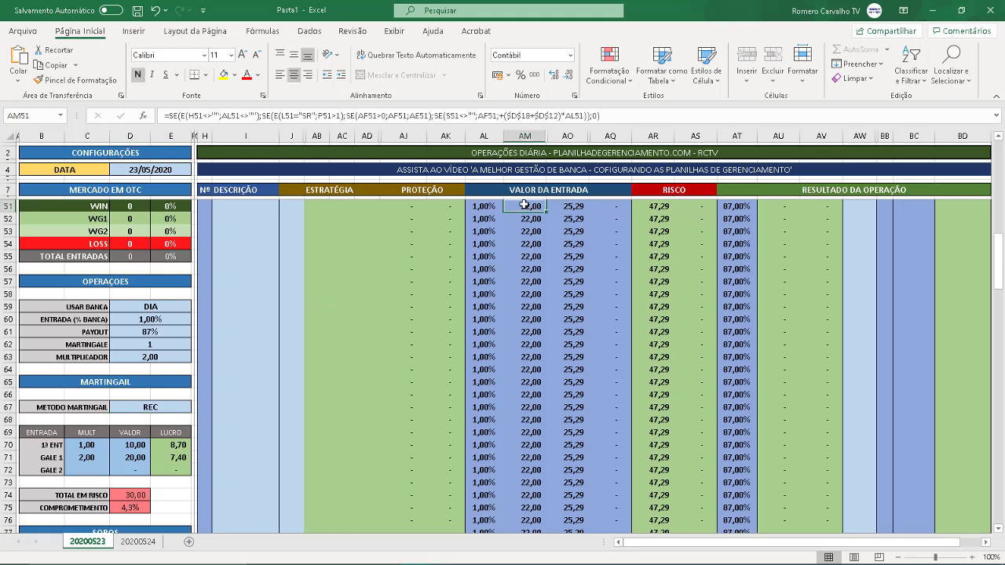
left_click(569, 205)
left_click(537, 208)
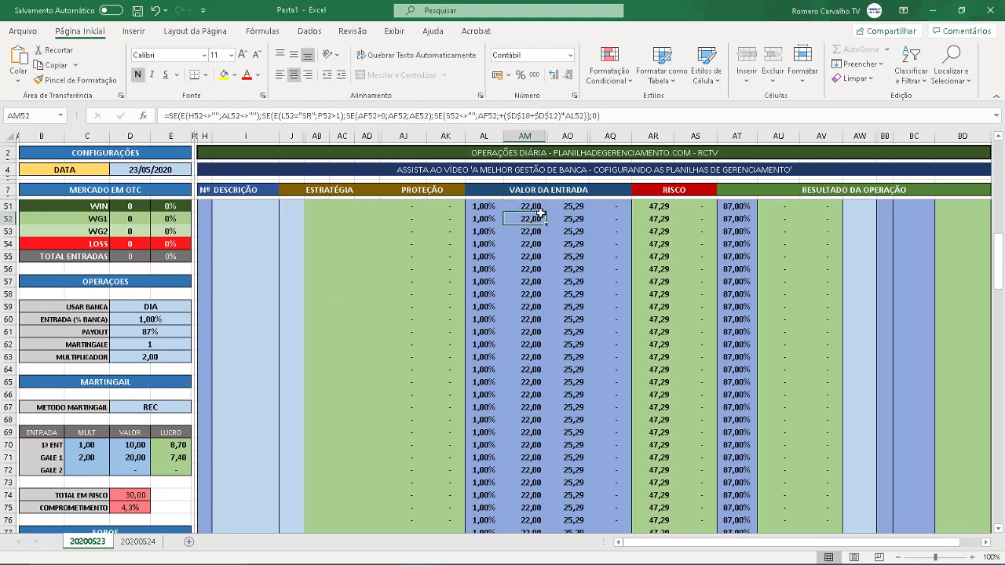
left_click(570, 206)
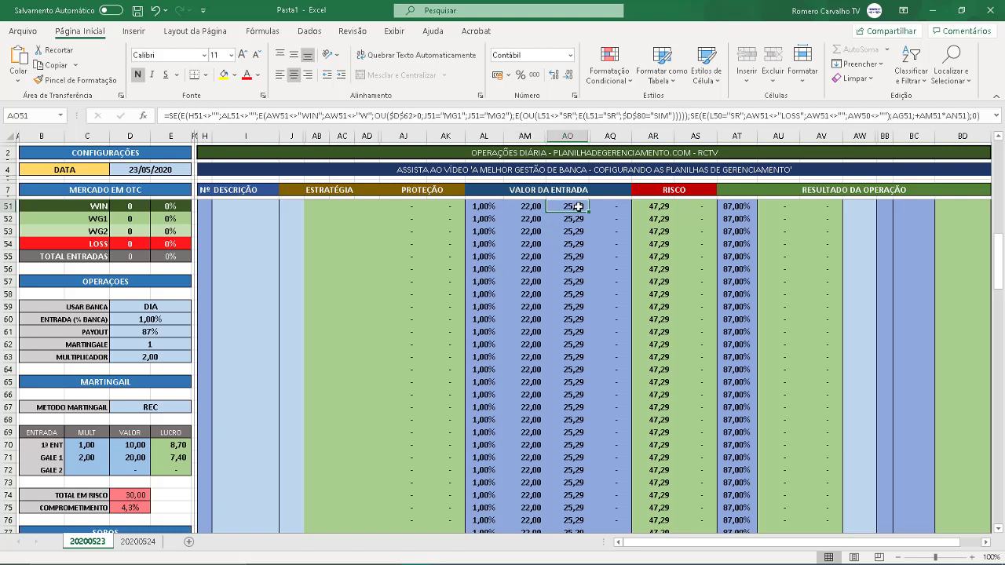
left_click(730, 207)
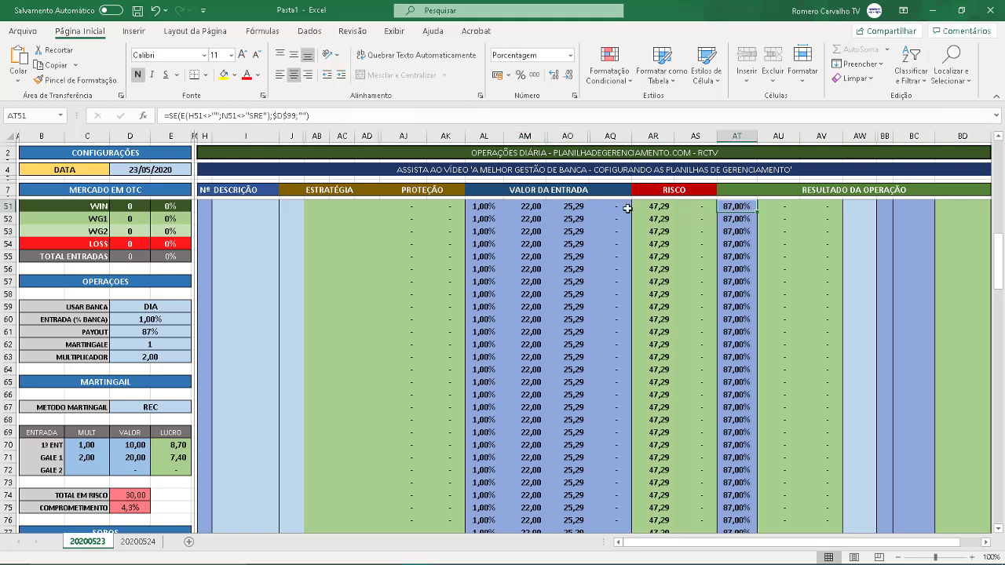
left_click(580, 208)
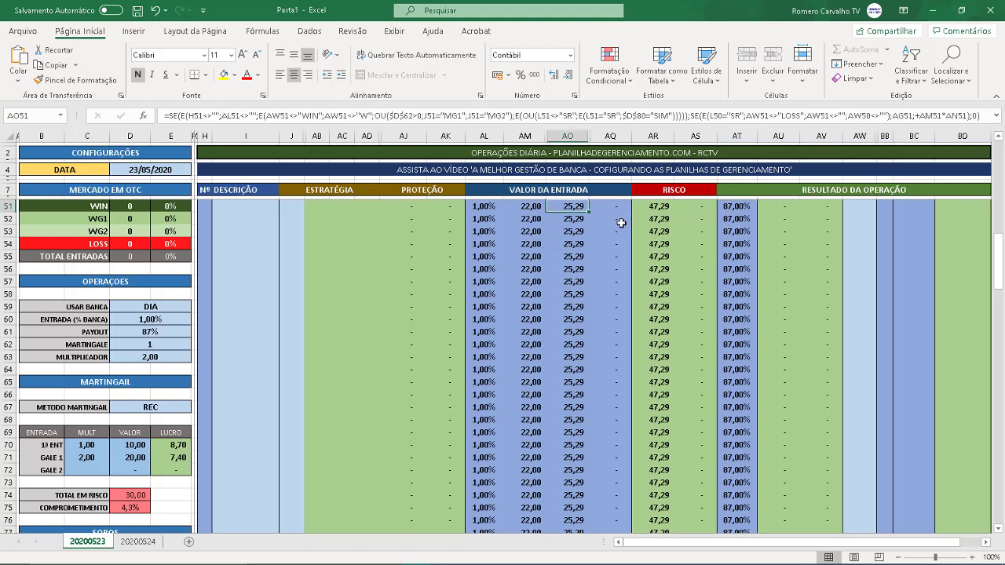
- Enter WG1 as the RES result for row 51 and check that row's profit, entry and Gail 1 amounts
left_click(856, 205)
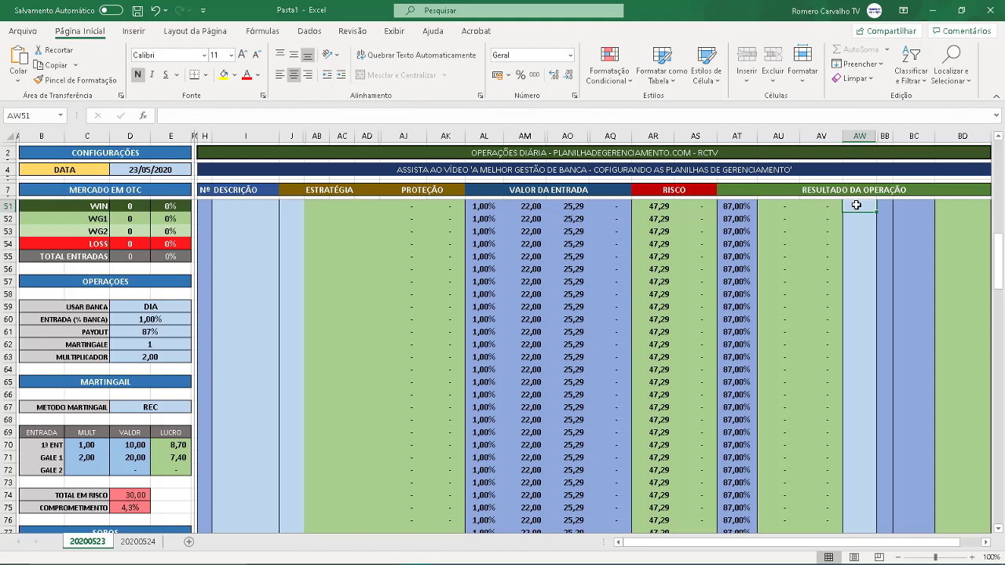
type("WG1")
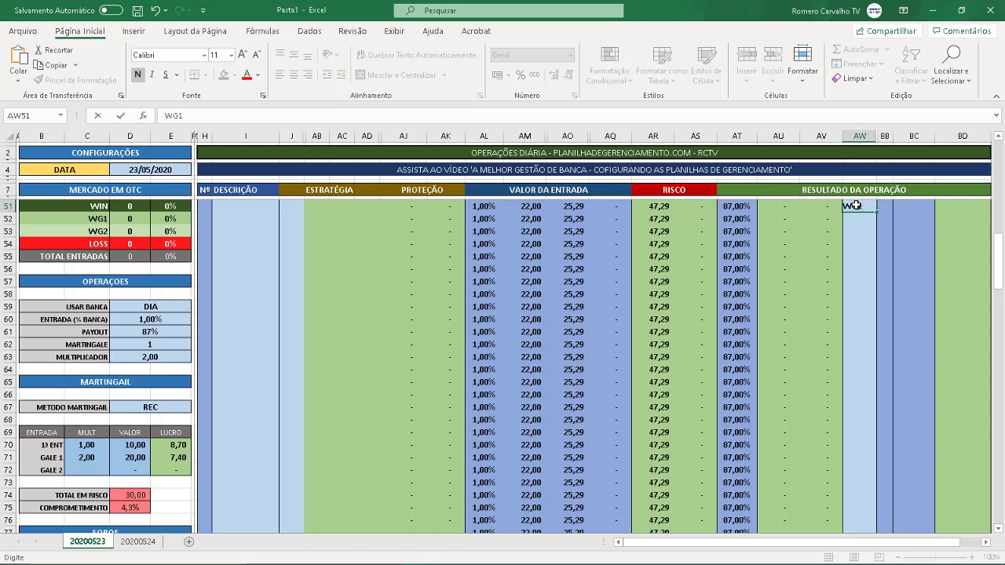
key("Return")
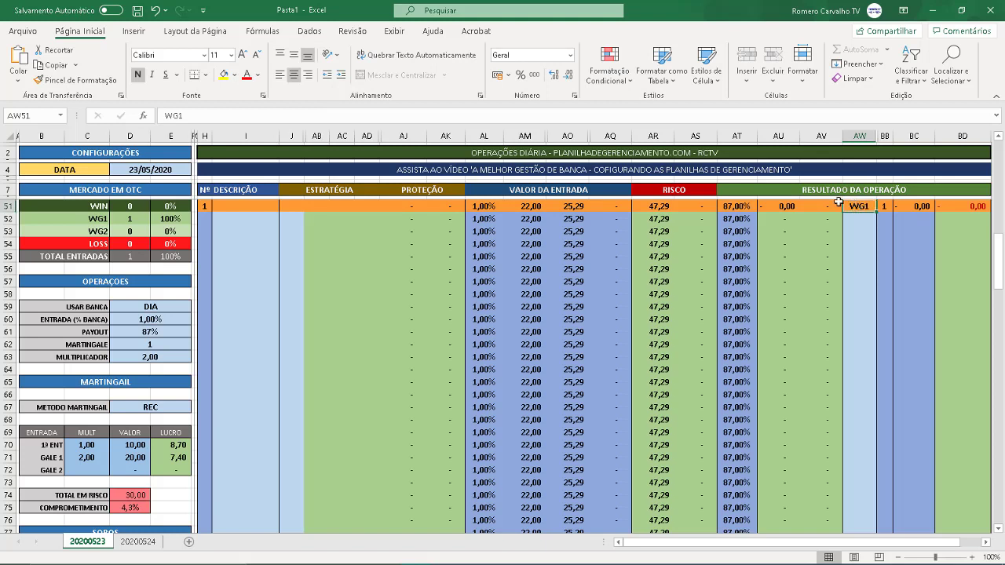
left_click(783, 208)
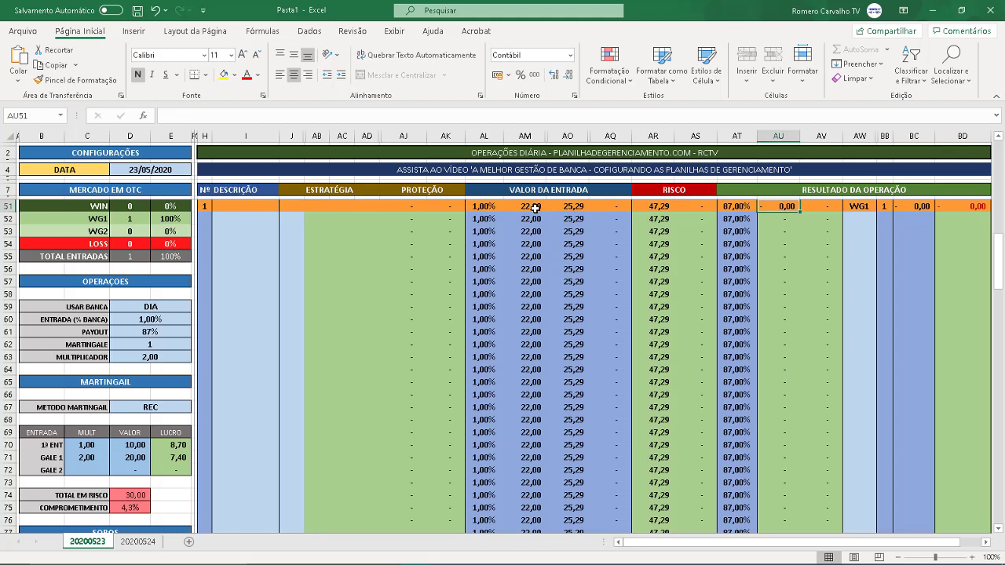
left_click(536, 208)
left_click(577, 206)
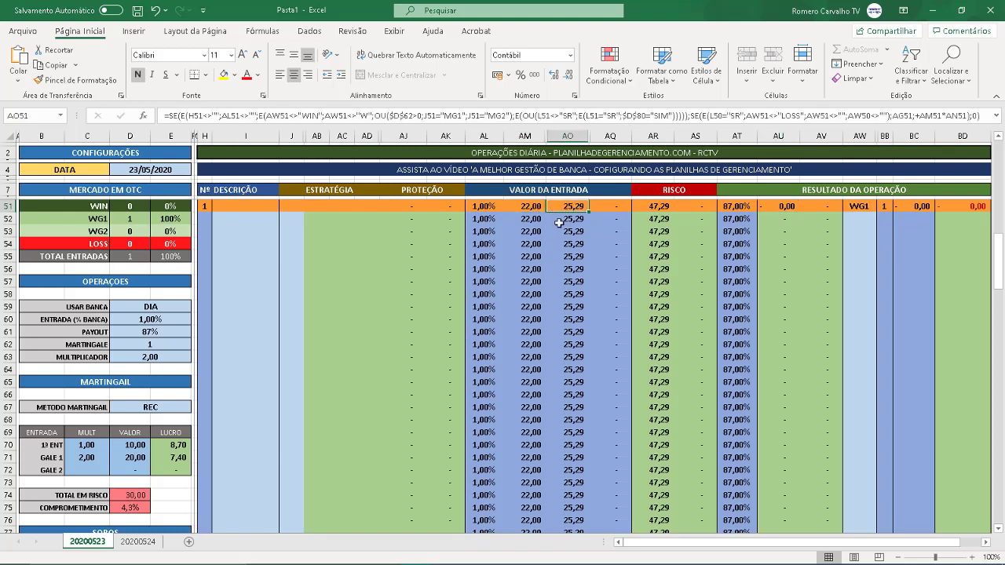
- Set METODO MARTINGAIL to NORMAL in the MARTINGAIL settings
left_click(169, 408)
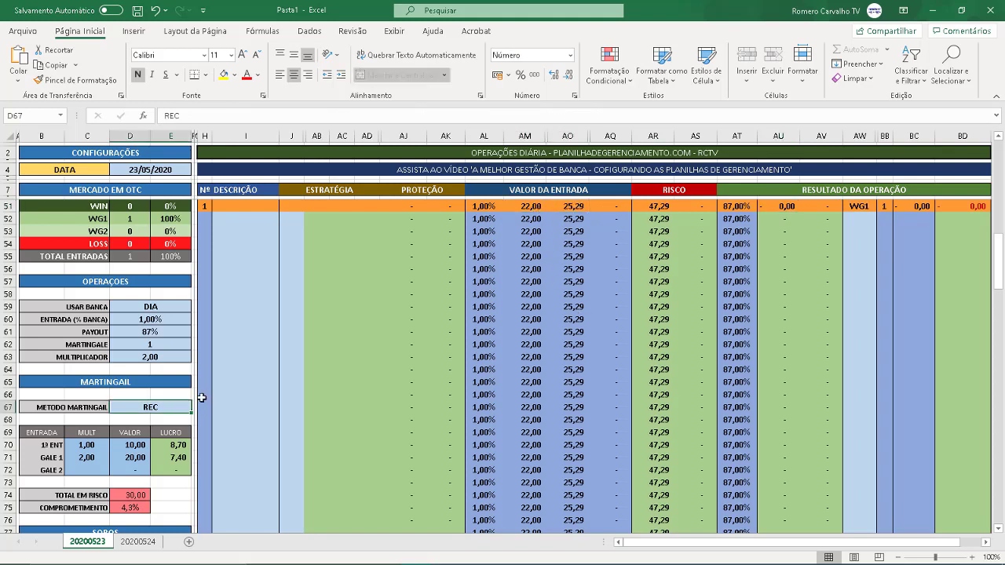
type("NO")
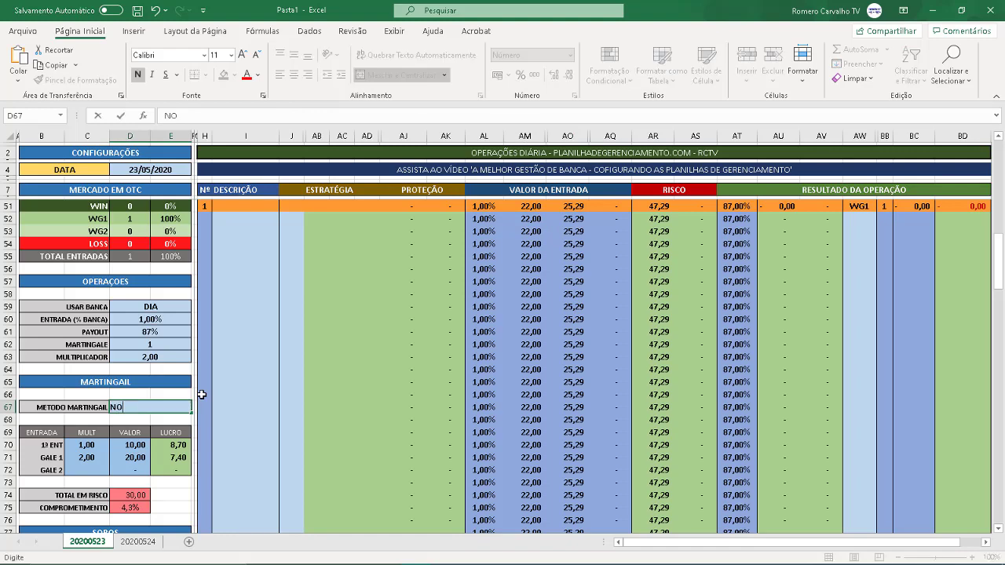
type("RMAL")
key("Return")
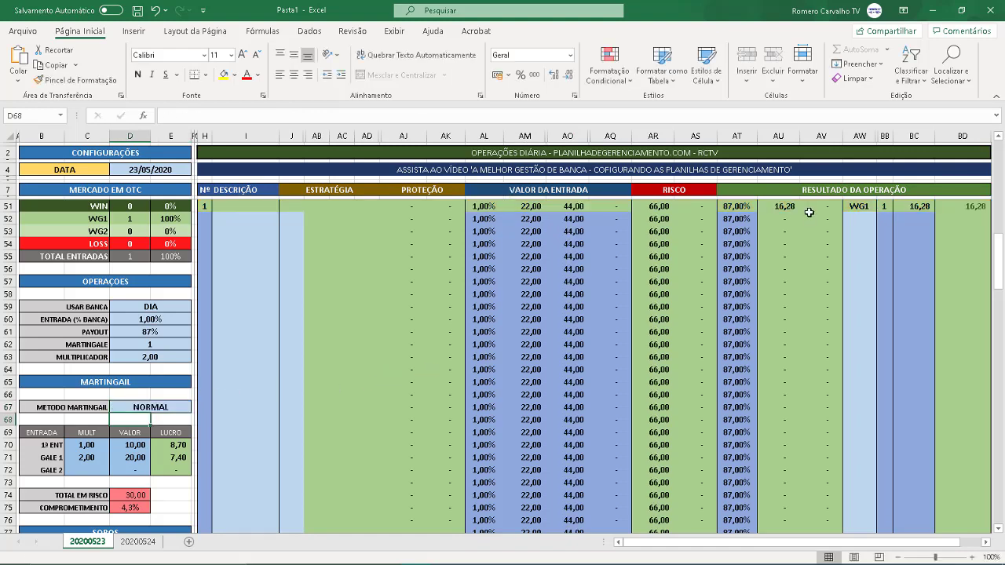
- Change the result of operation 1 in row 51 to WIN and check its profit
left_click(857, 206)
type("W")
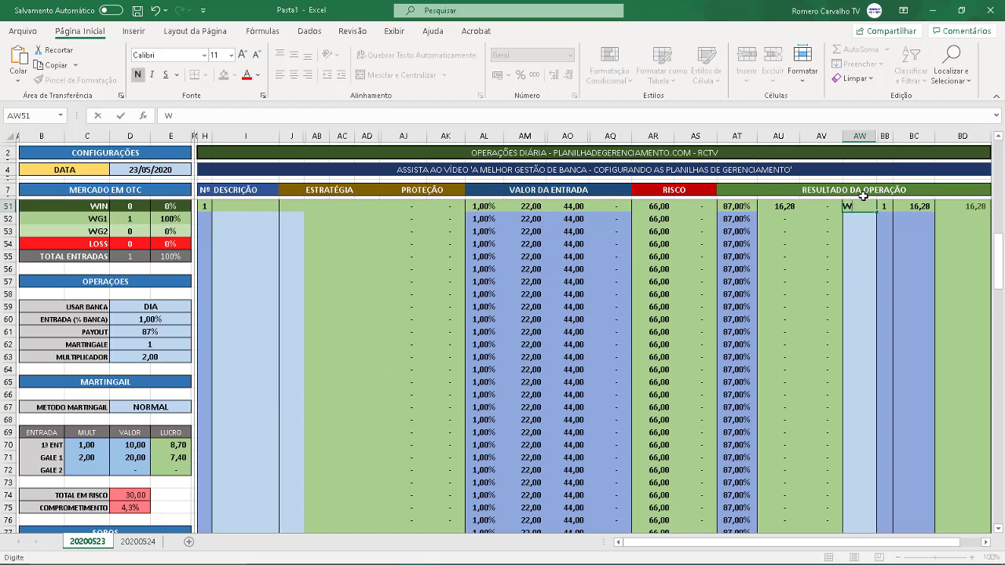
type("IN")
key("Return")
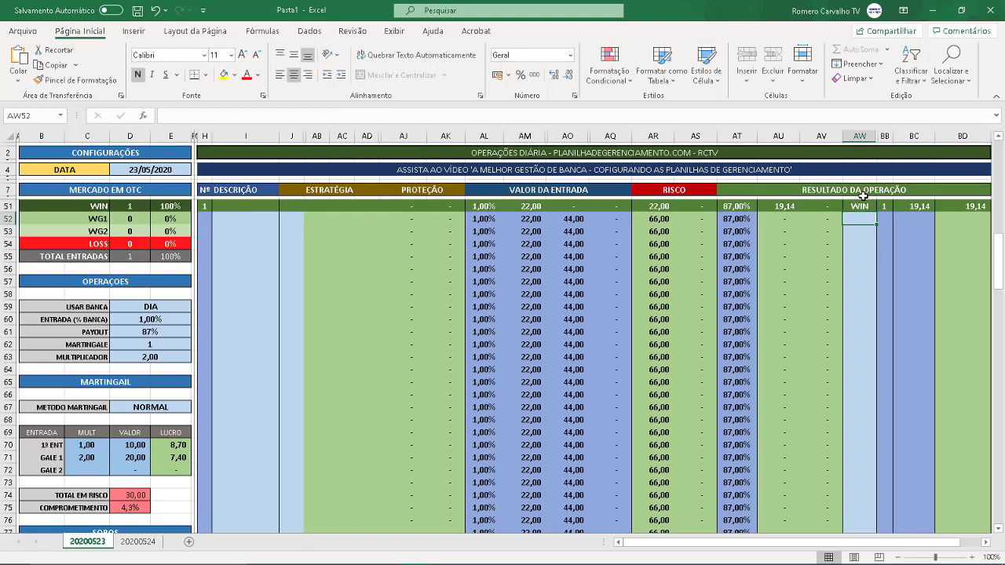
left_click(794, 205)
- Enter WG1 as the result of the second operation in row 52 and check its profit
left_click(870, 216)
type("WG1")
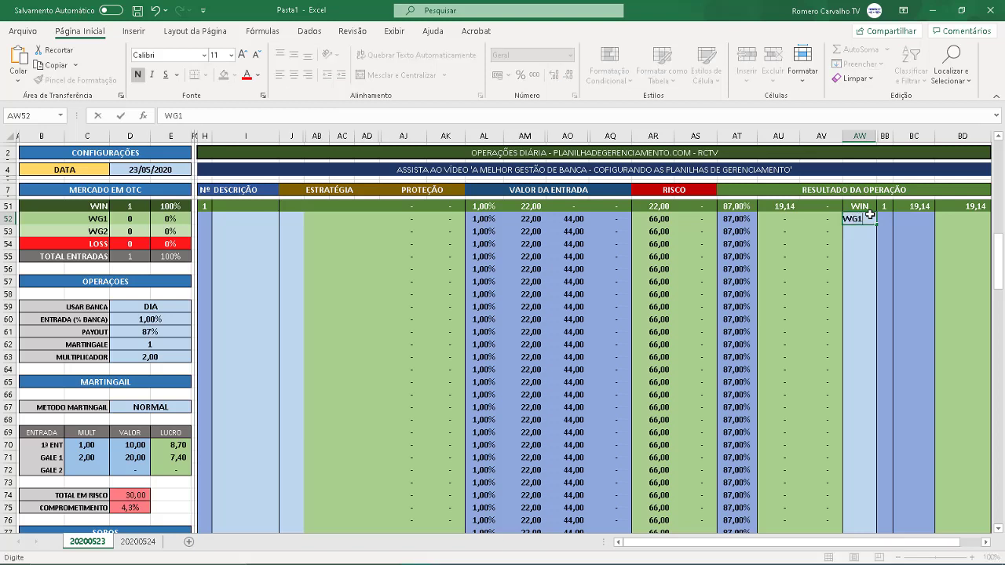
key("Return")
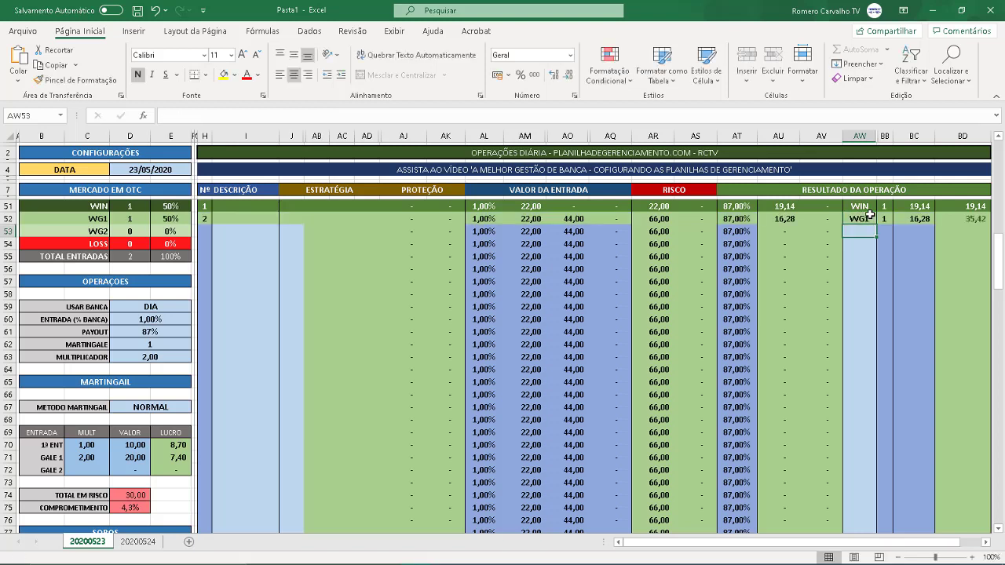
left_click(772, 224)
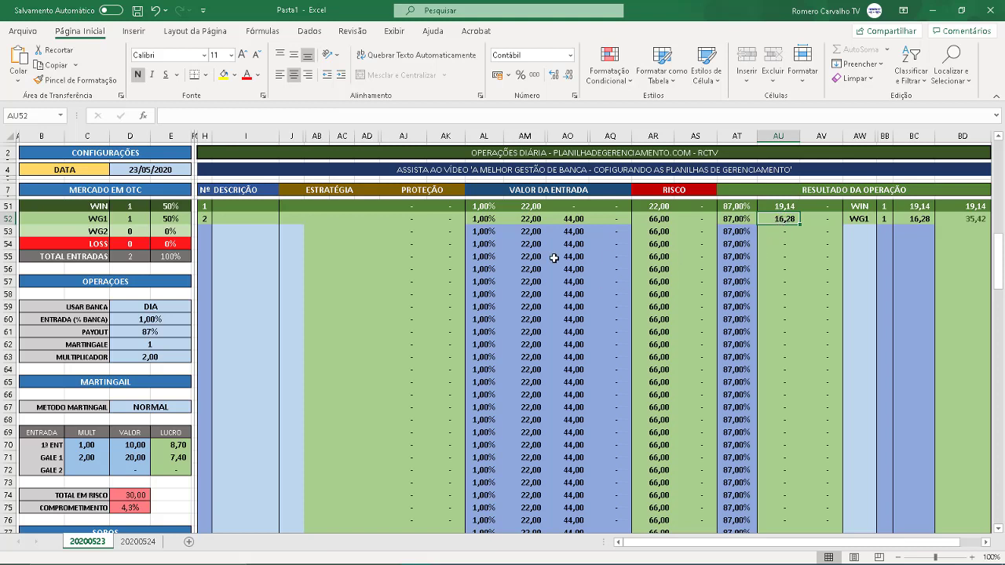
- Review the martingale method legend and set METODO MARTINGAIL to FIXO
left_click(160, 408)
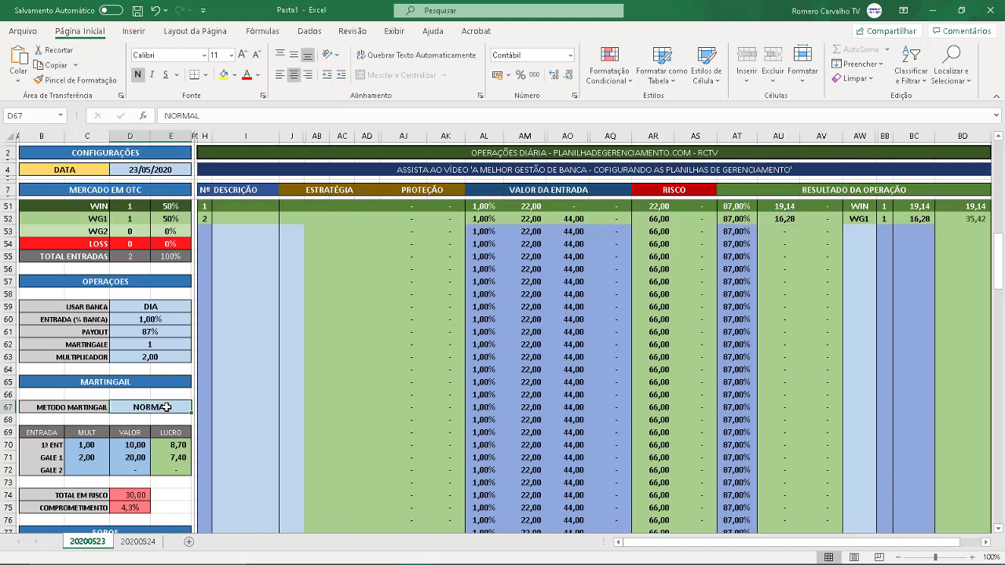
scroll(450, 358, "down", 1)
scroll(450, 358, "down", 20)
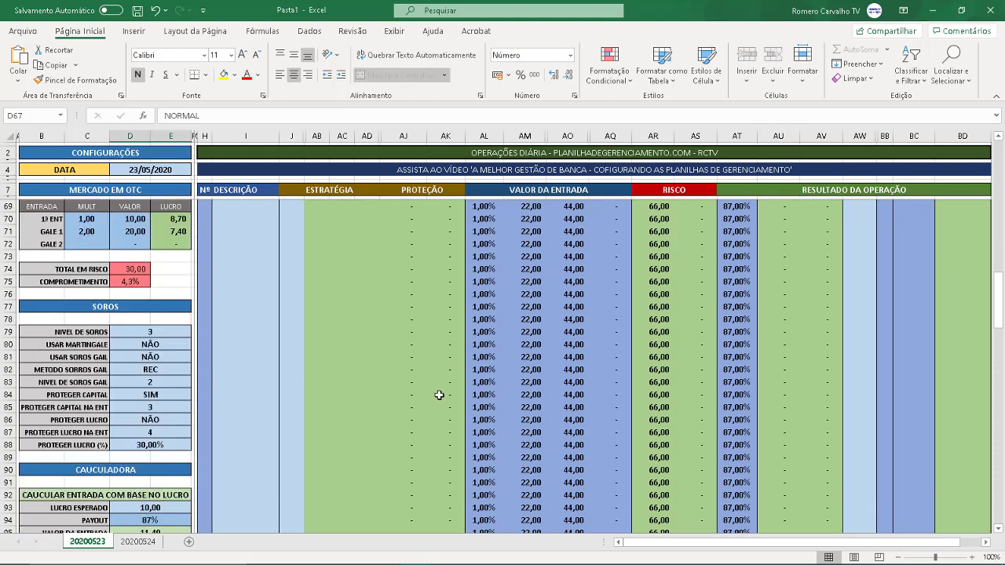
scroll(438, 414, "down", 2)
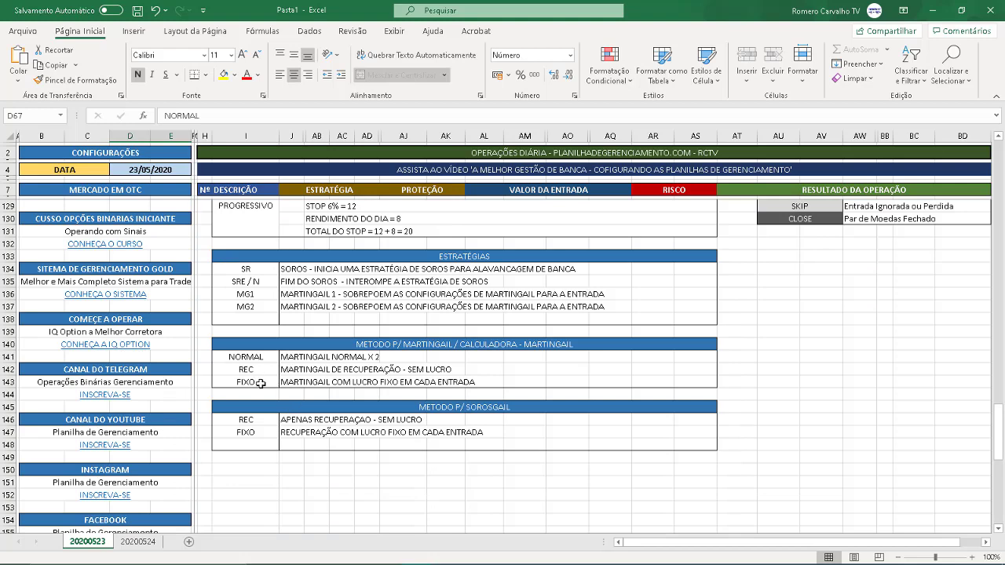
scroll(391, 387, "up", 13)
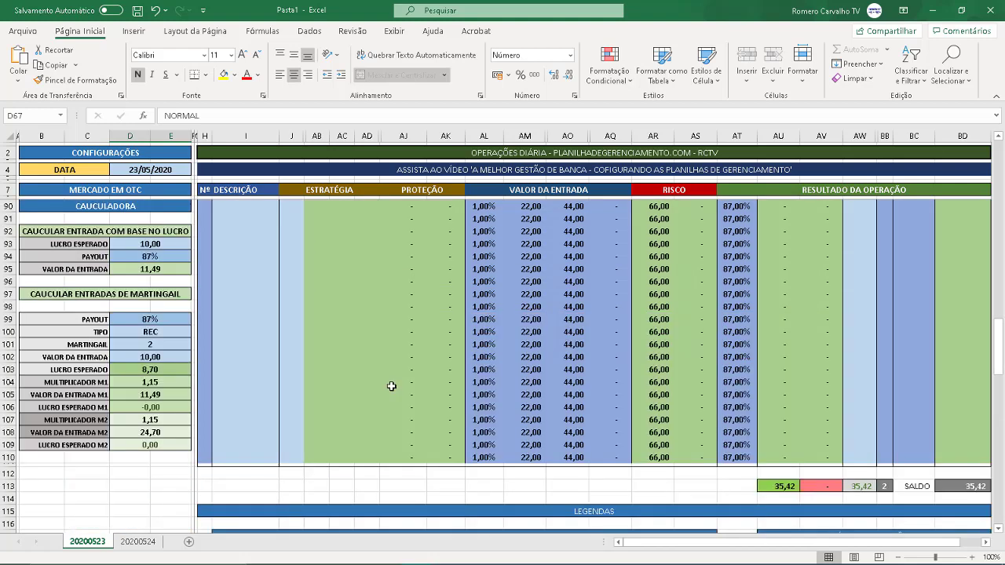
scroll(391, 387, "up", 17)
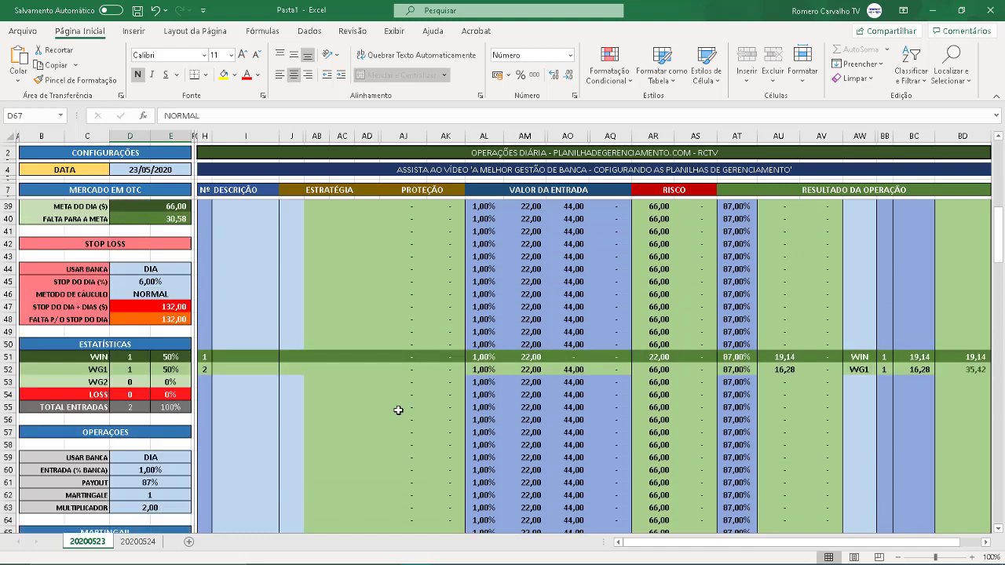
scroll(398, 409, "down", 4)
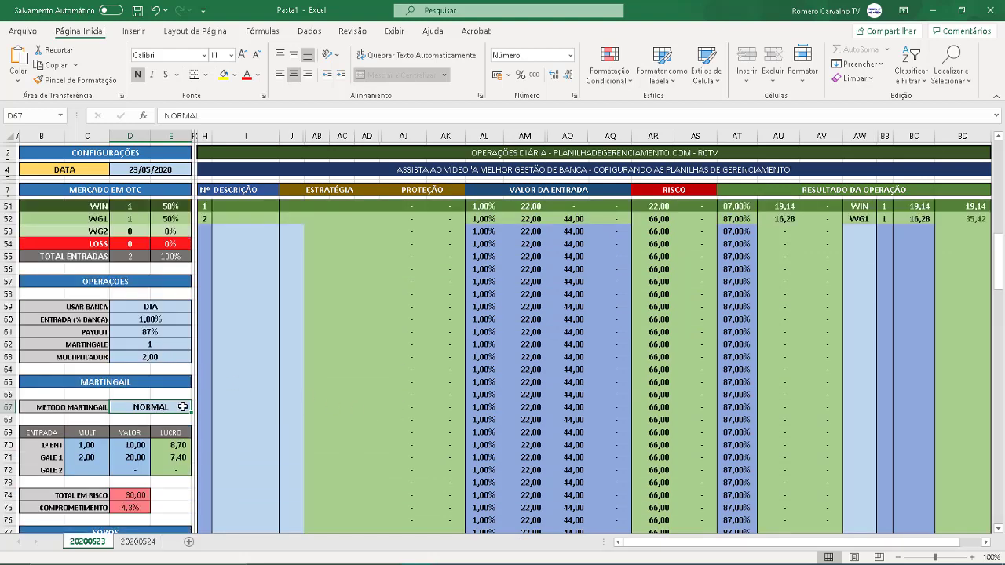
type("FIXO")
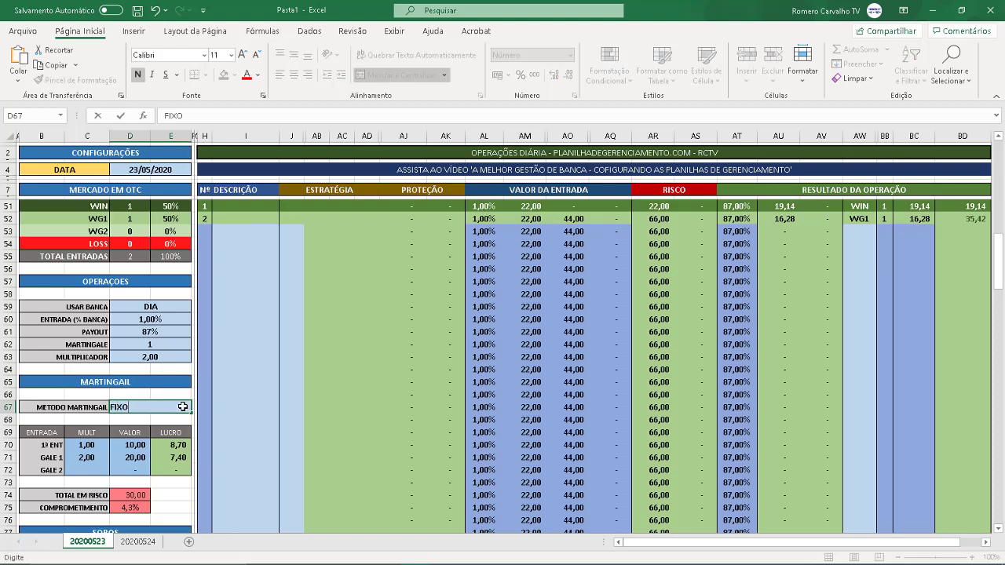
key("Return")
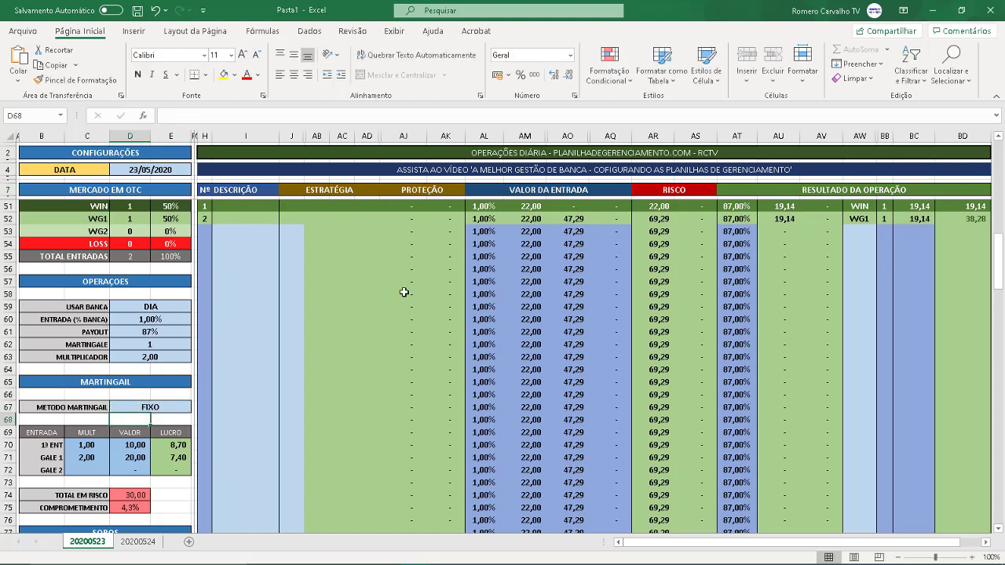
- Check row 52's Gail 1 amount and compare its profit with row 51's under the fixed-profit method
left_click(578, 220)
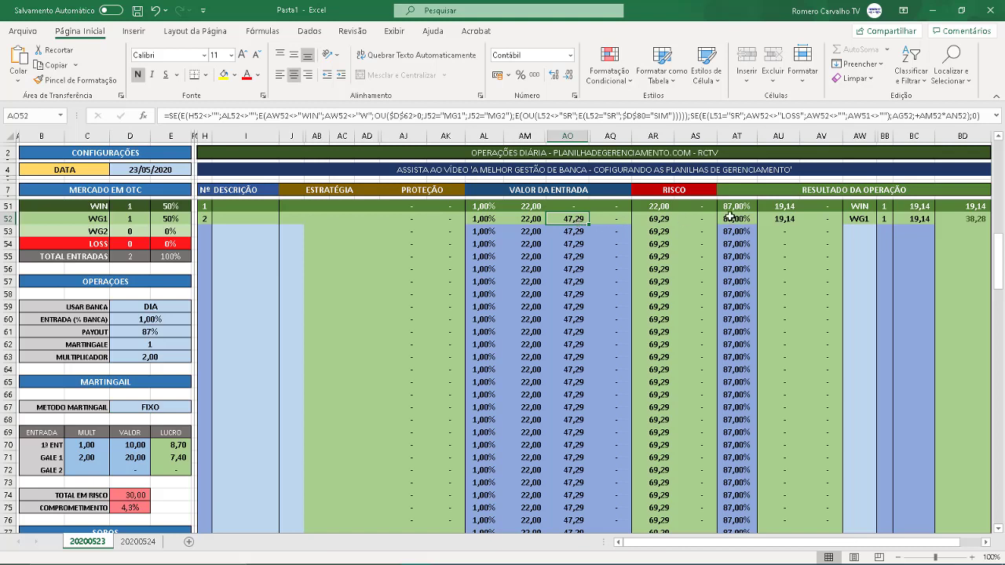
left_click(773, 218)
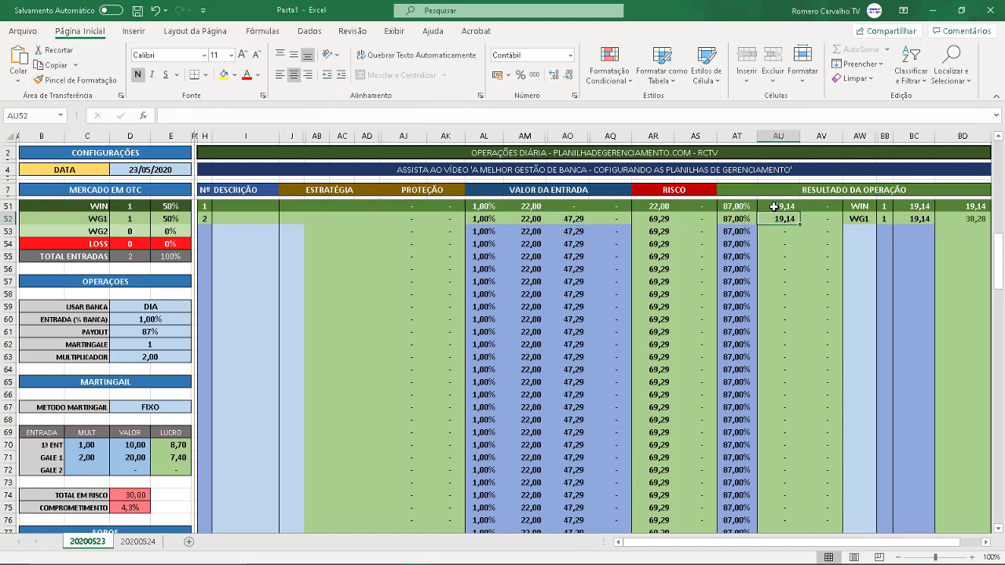
left_click(774, 206)
left_click(778, 220)
left_click(778, 205)
left_click(779, 227)
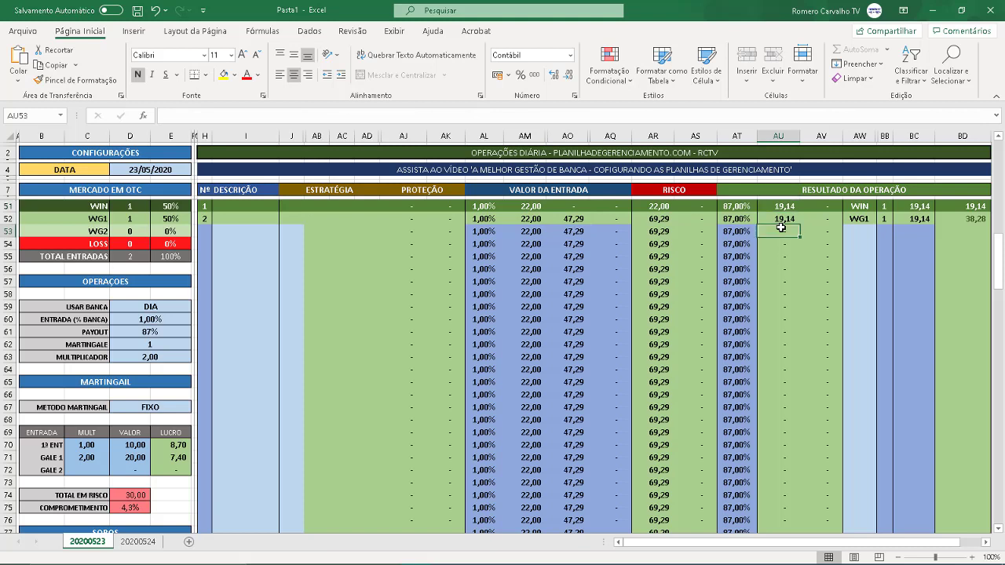
left_click(778, 217)
left_click(778, 208)
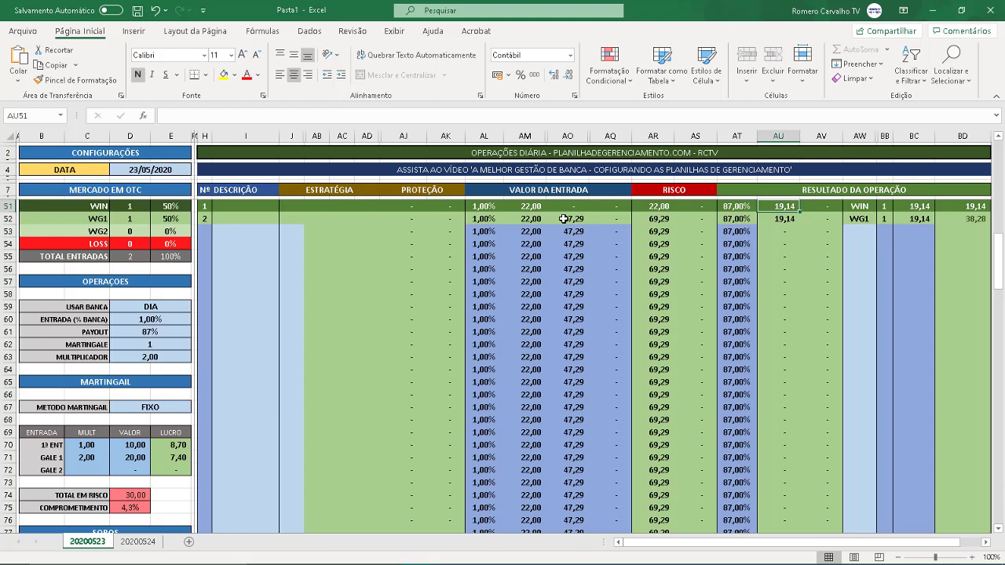
left_click(777, 223)
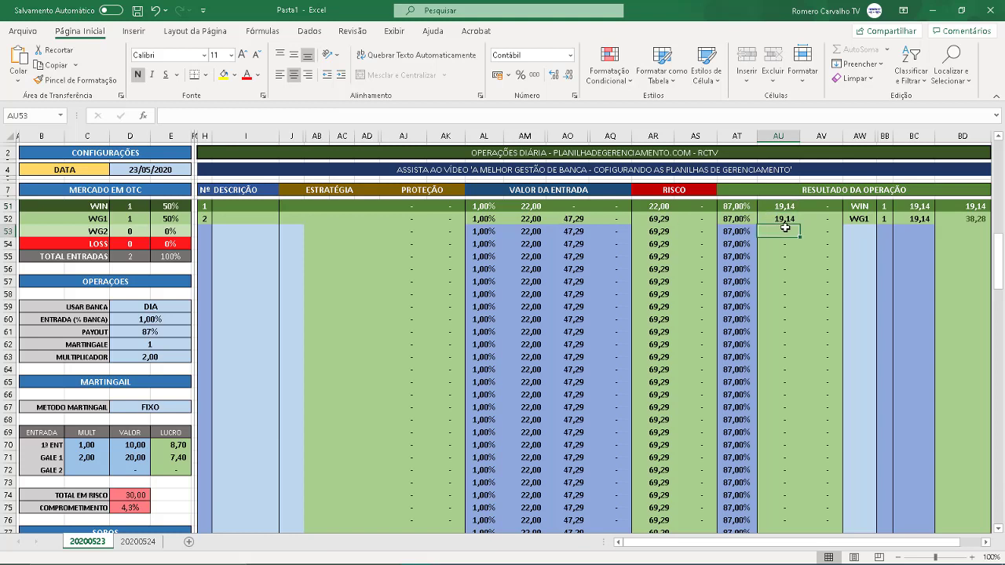
- Examine the payout, Gail 1 amount and total risk of row 52
left_click(733, 220)
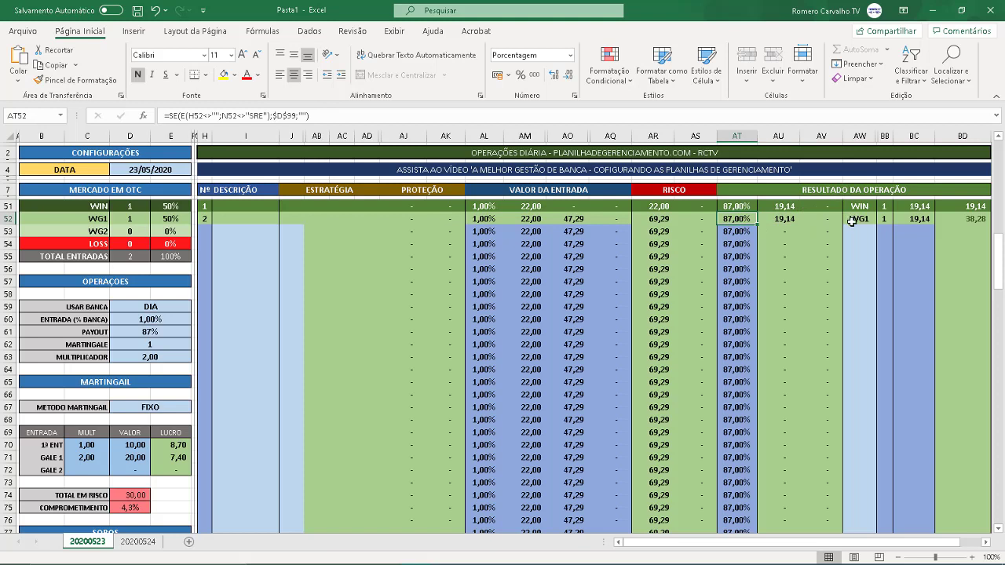
left_click(575, 220)
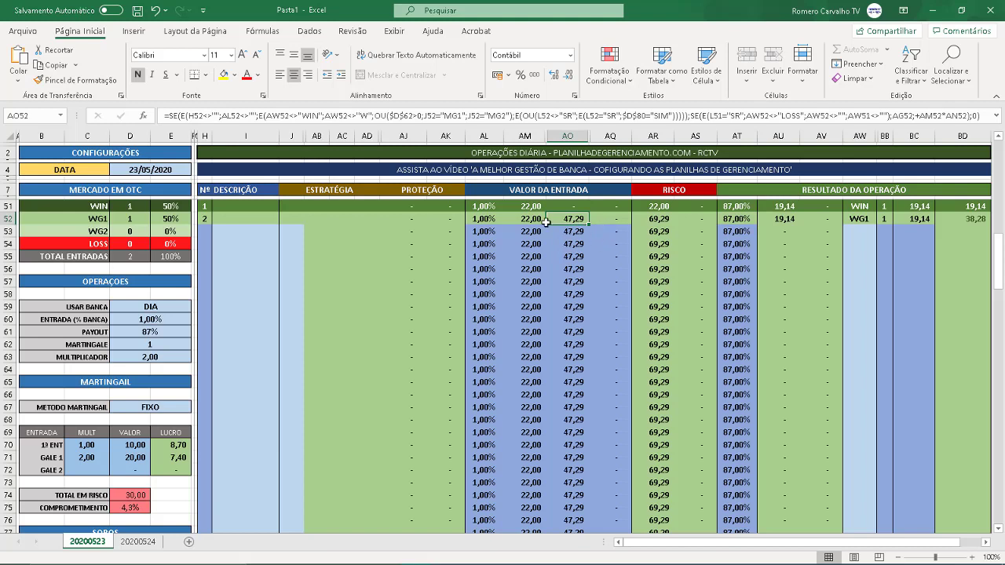
left_click(668, 220)
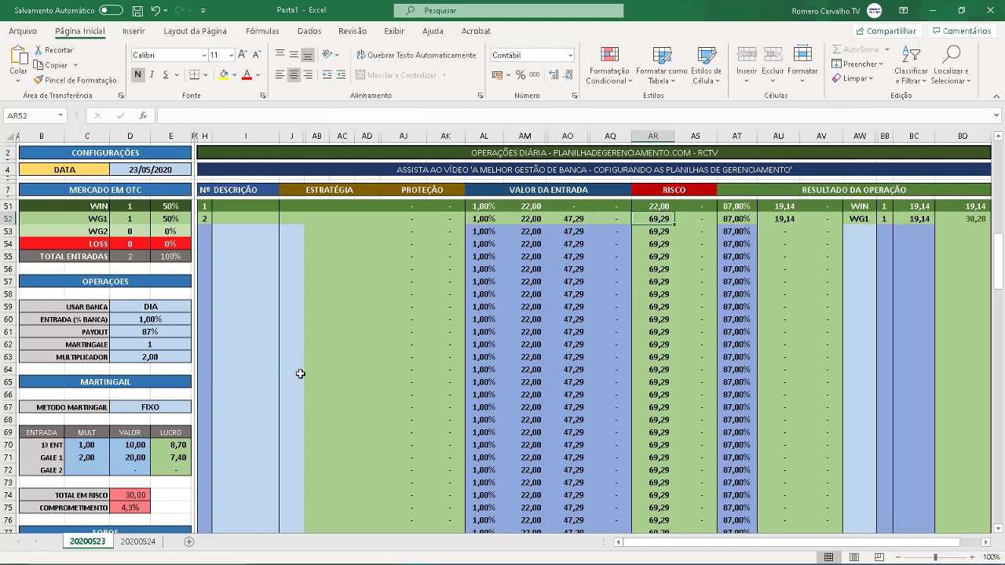
- Switch METODO MARTINGAIL back to NORMAL
left_click(174, 403)
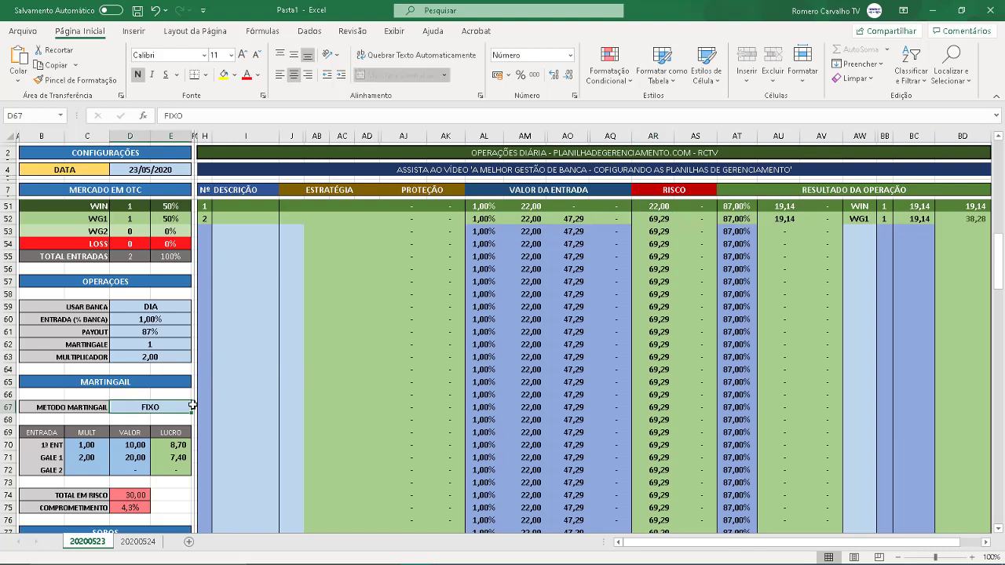
type("NORM")
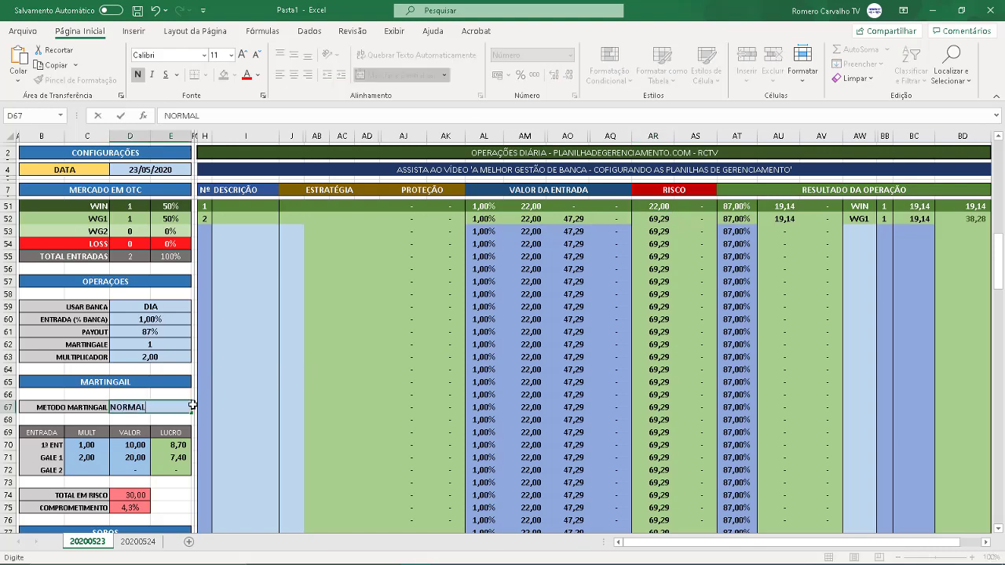
type("AL")
key("Return")
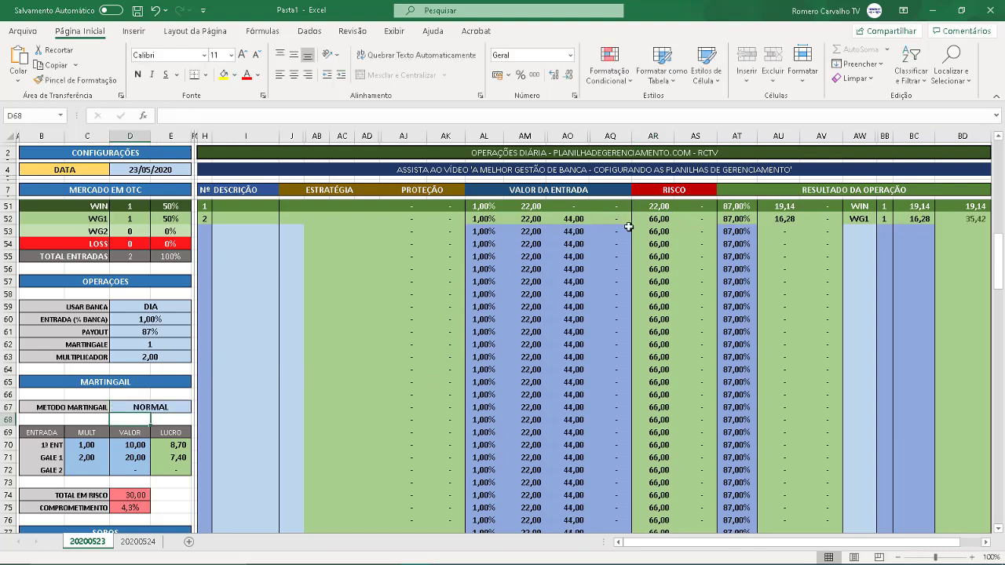
- Try REC as the METODO MARTINGAIL to compare row 52's amounts, and undo the change
left_click(161, 396)
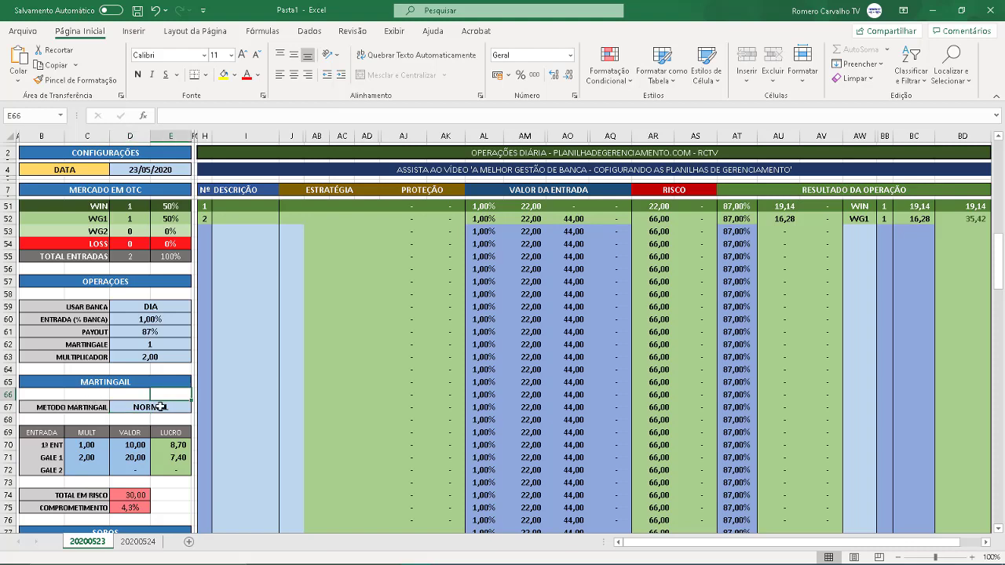
left_click(161, 407)
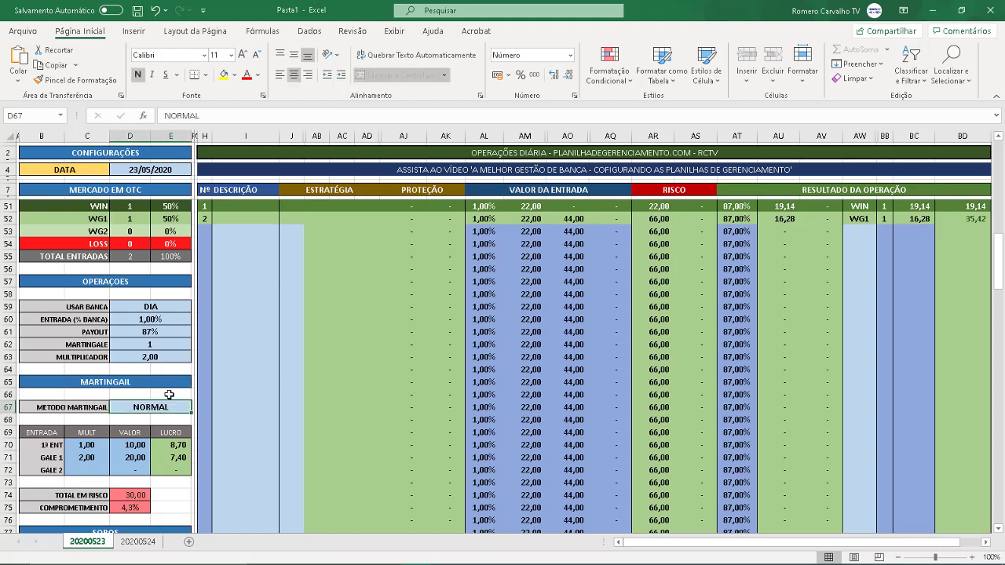
type("REC")
key("Return")
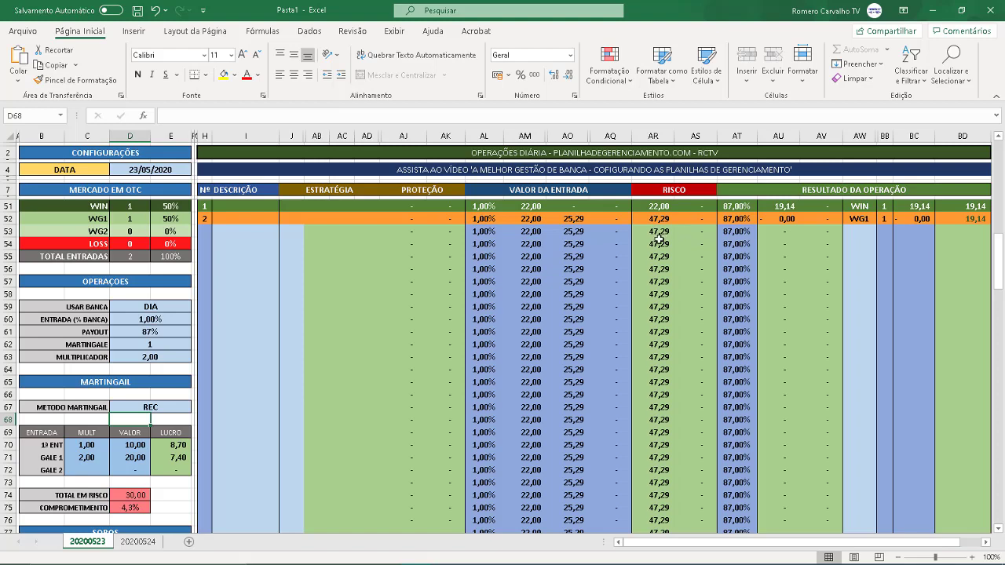
key("ctrl+z")
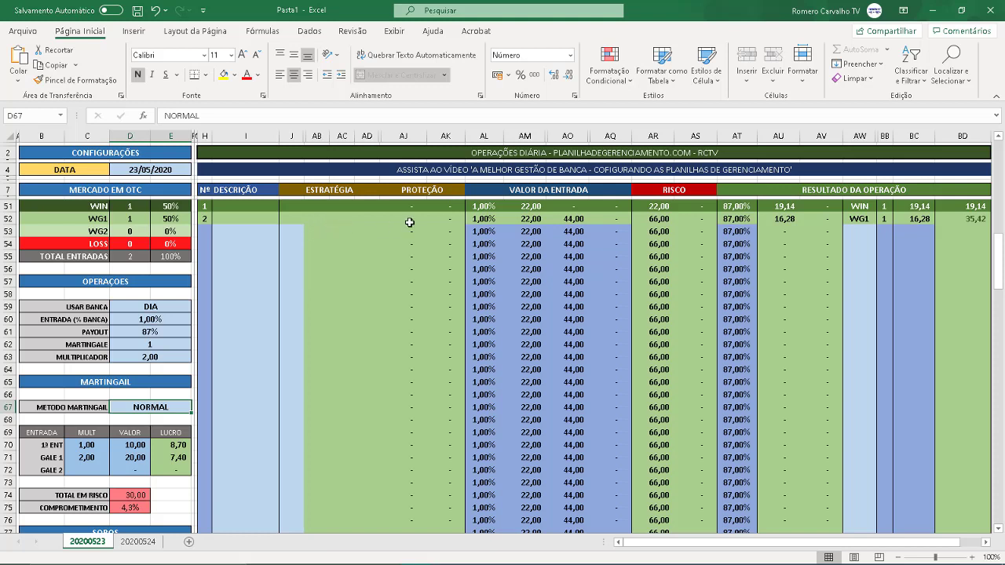
- Compare the entry and Gail 1 amounts of rows 51 and 52 under the normal method
left_click(575, 204)
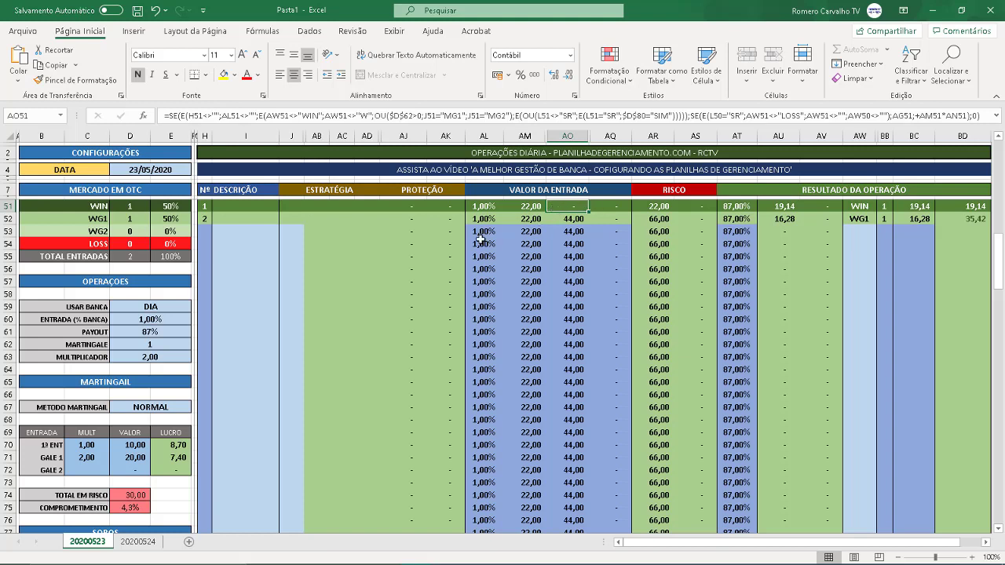
left_click(534, 209)
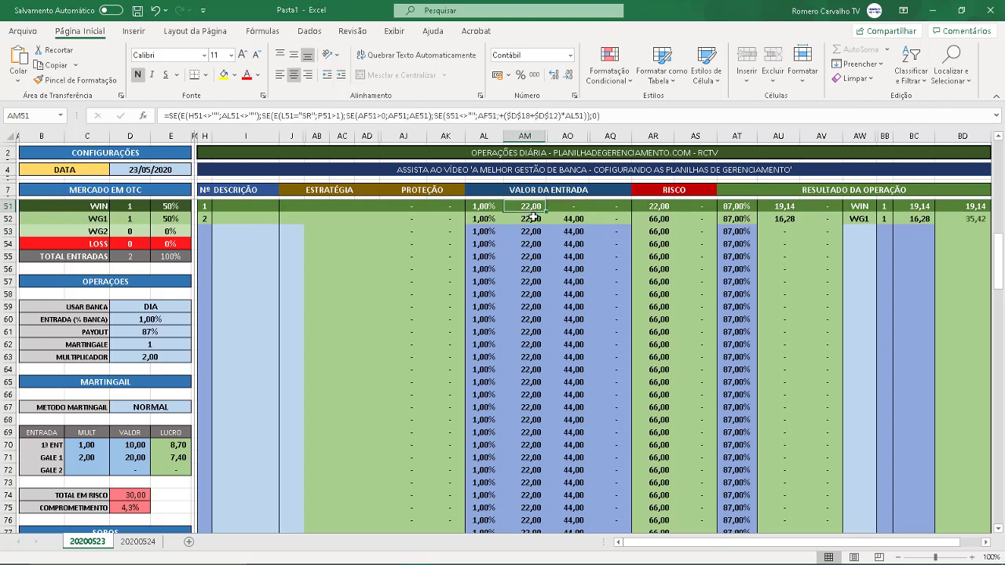
left_click(534, 218)
left_click(579, 220)
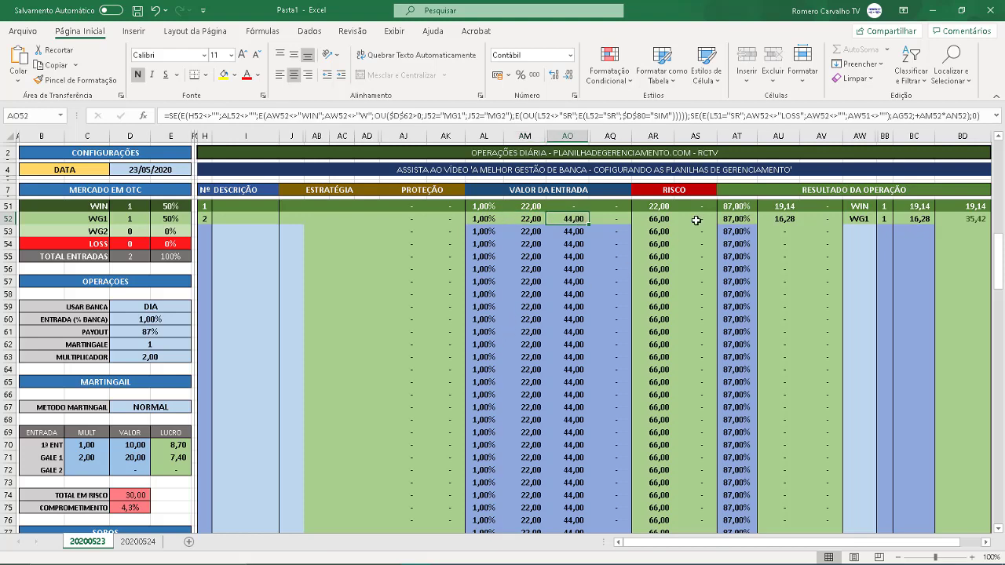
- Enter LOSS as the result of the third operation in row 53 and check the amount lost
left_click(856, 230)
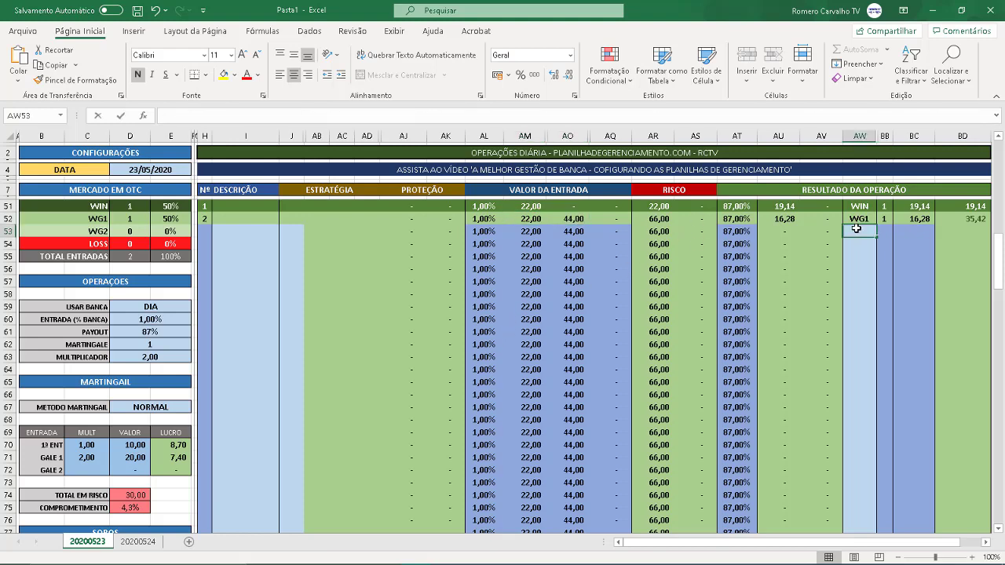
type("LOSS")
key("Return")
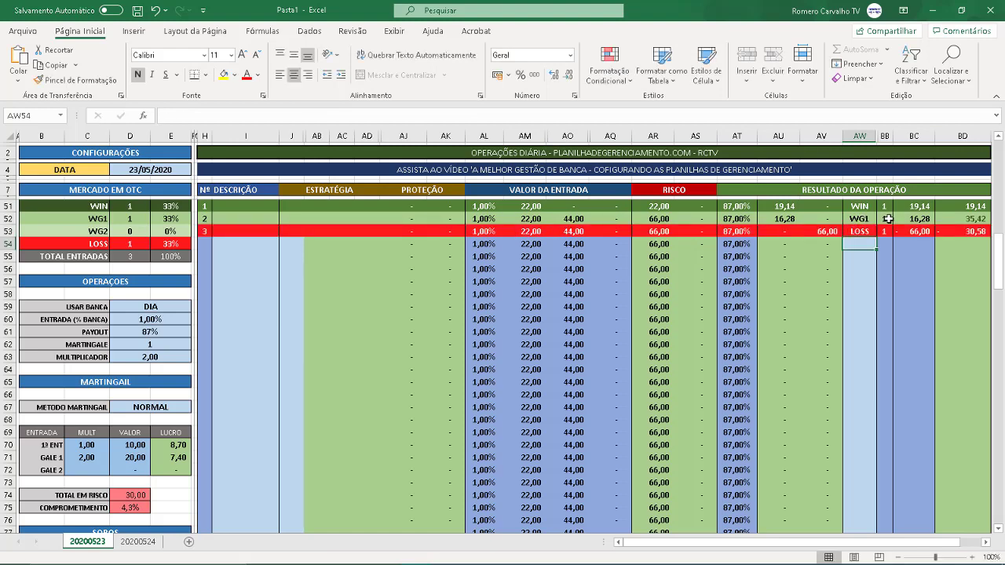
left_click(930, 231)
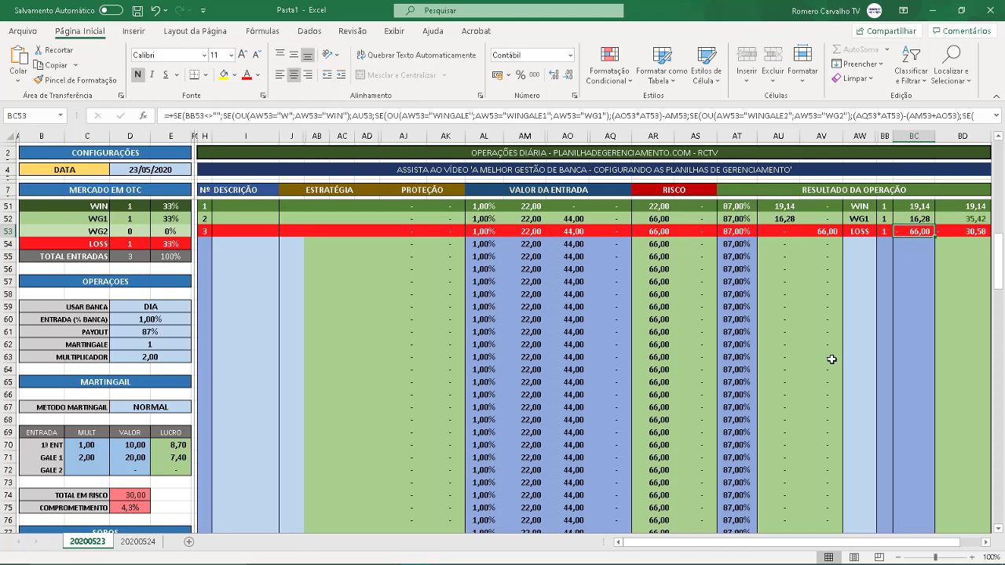